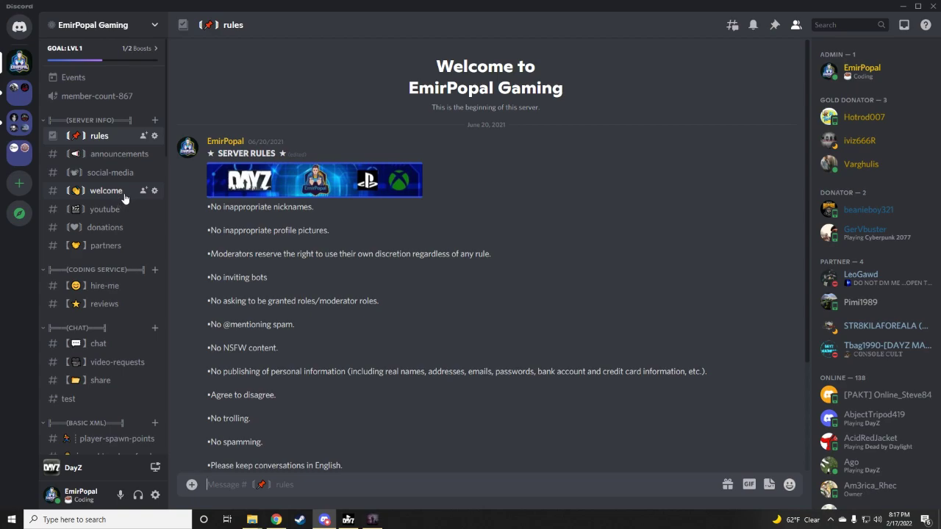
- Look through the Discord server's channel list from the server info section down to the advanced XML section
scroll(125, 202, "down", 5)
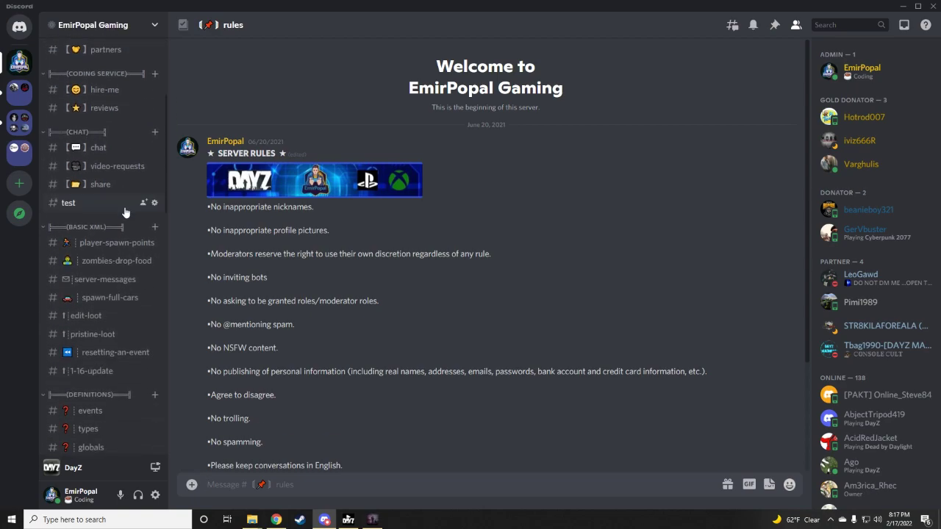
scroll(127, 228, "down", 3)
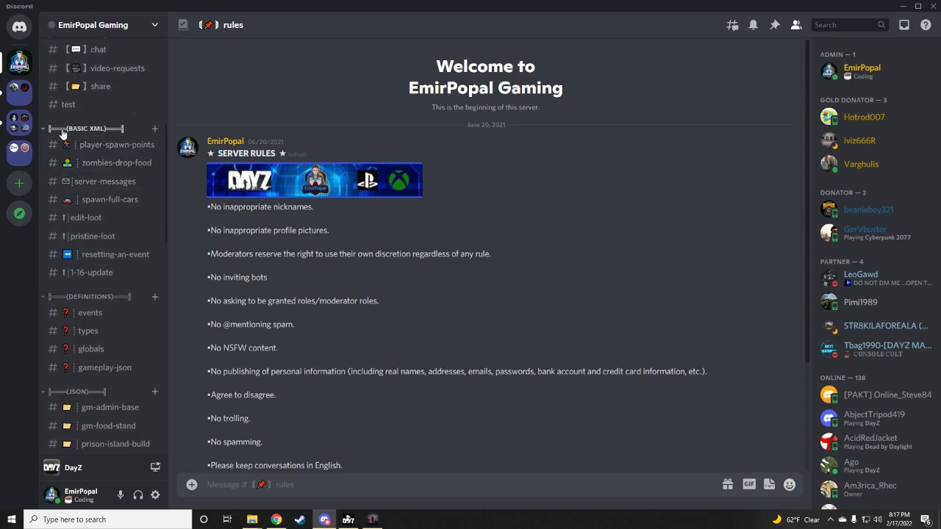
scroll(117, 229, "down", 8)
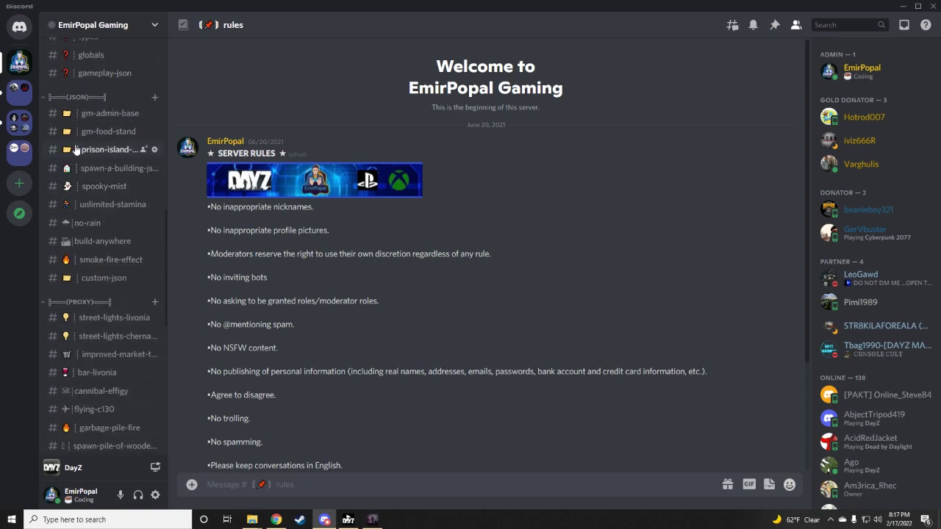
scroll(121, 272, "down", 4)
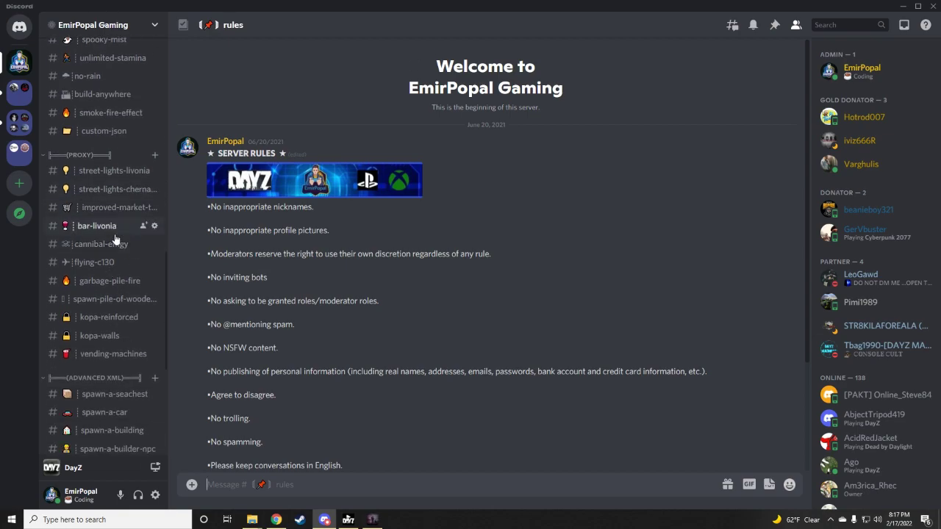
scroll(80, 221, "down", 4)
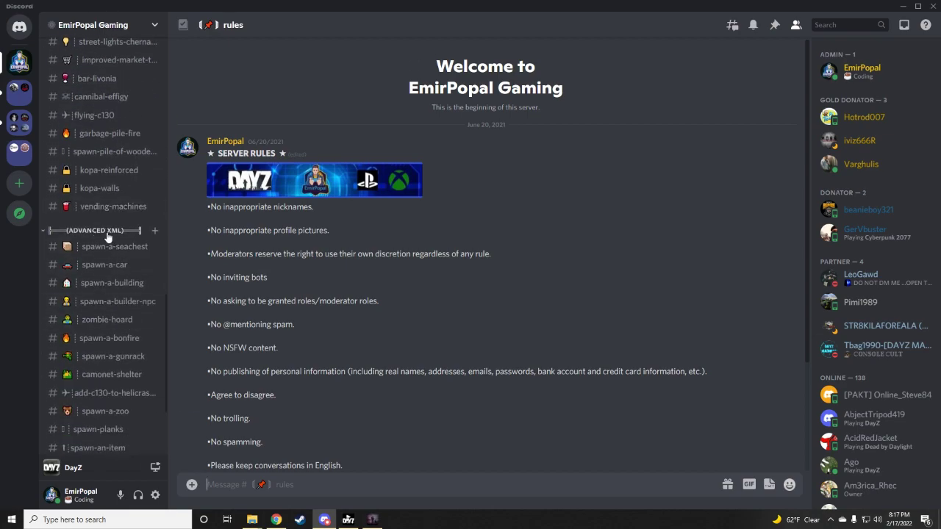
scroll(108, 228, "up", 20)
scroll(106, 229, "up", 2)
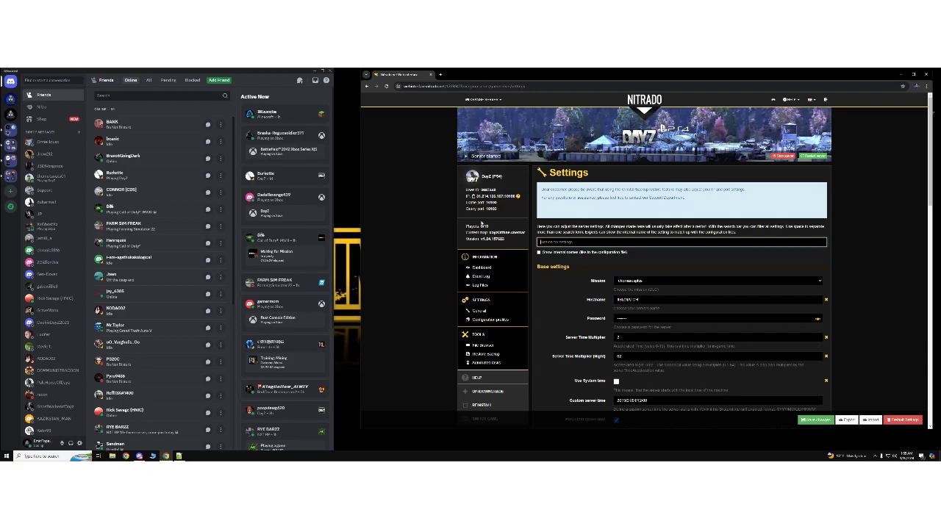
- Open the welcome channel of the modding Discord server
left_click(11, 115)
scroll(62, 161, "up", 10)
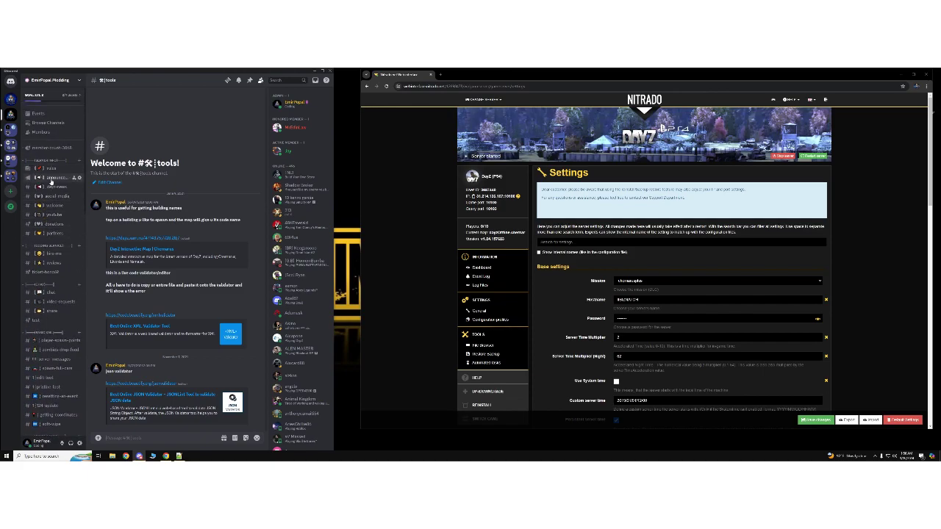
left_click(54, 205)
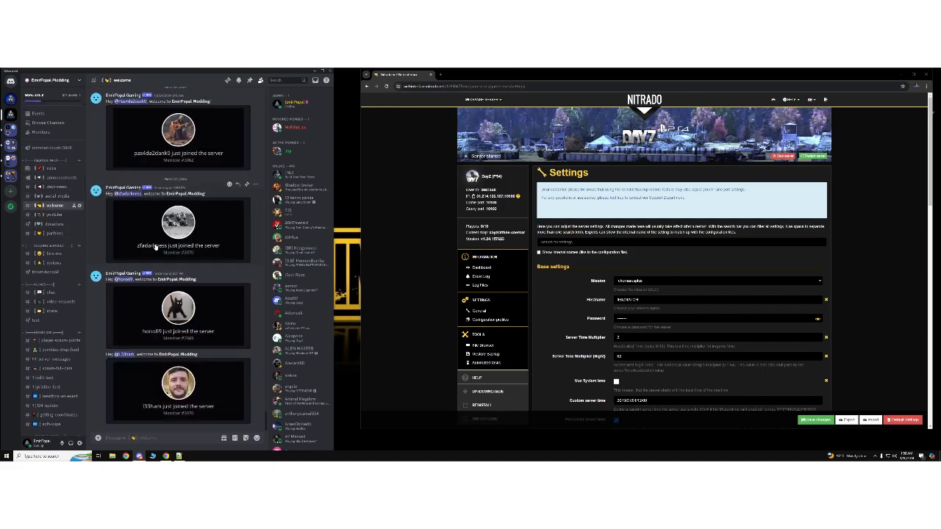
- Review the Nitrado server's base settings, including the Enable cfggameplay.json option
scroll(429, 211, "down", 1)
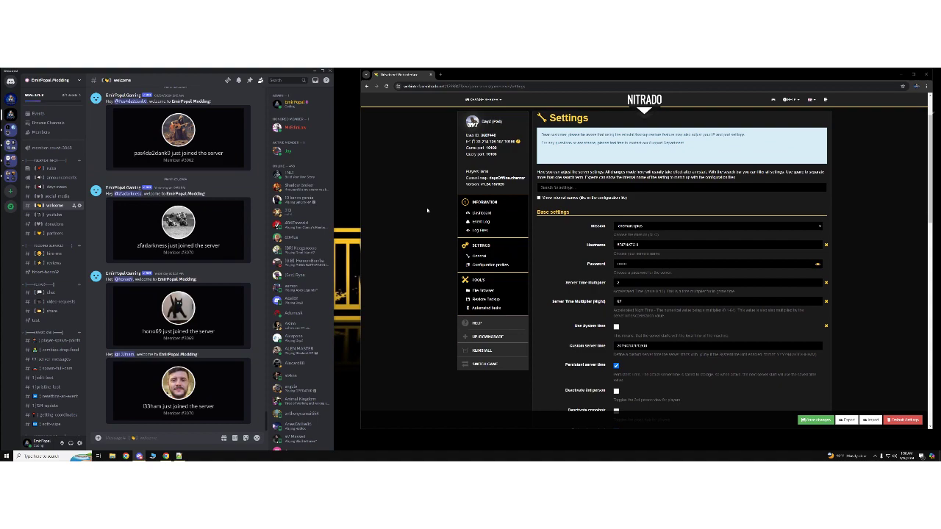
scroll(427, 211, "down", 2)
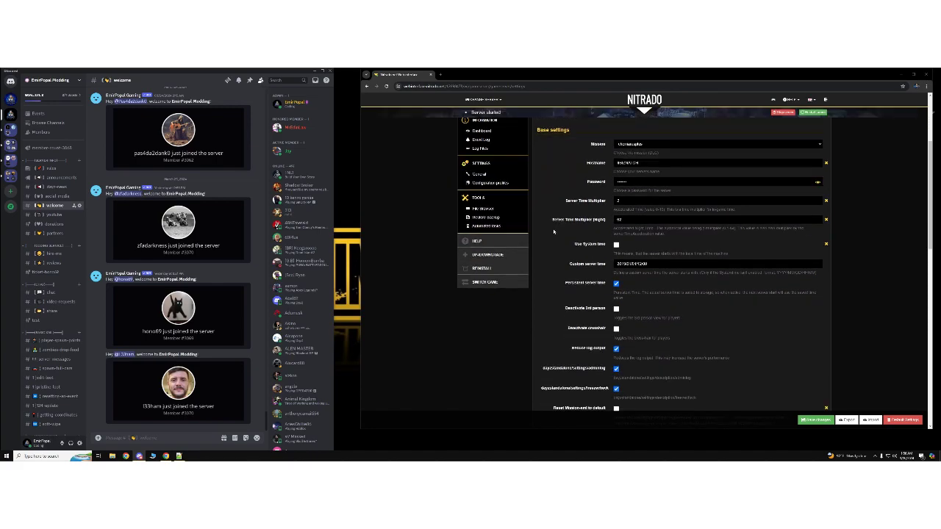
scroll(562, 253, "down", 10)
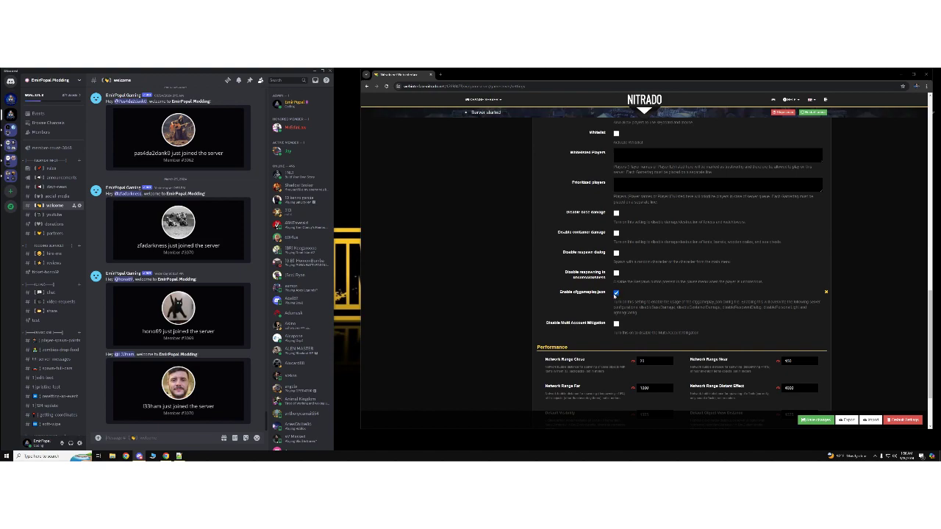
scroll(638, 343, "up", 15)
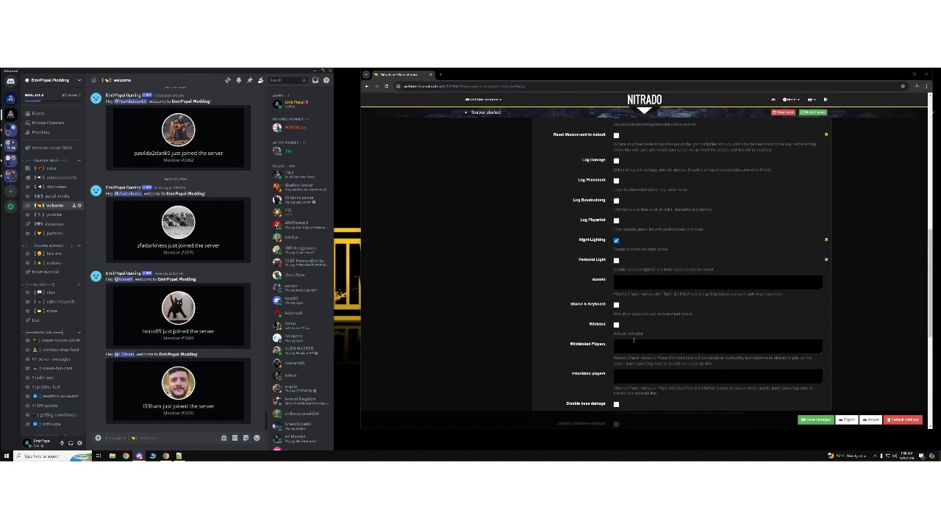
scroll(638, 343, "up", 3)
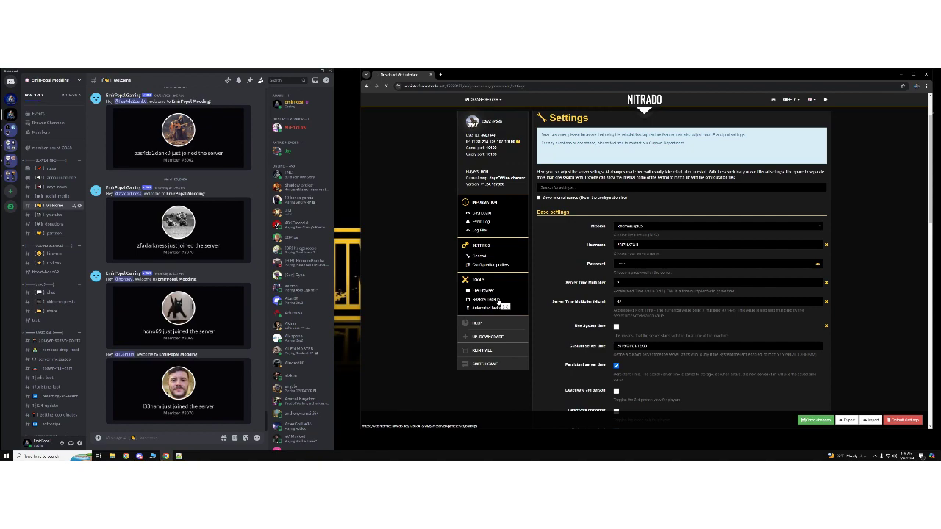
- Open cfggameplay.json for editing from the dayzOffline.chernarusplus mission folder in the server's file browser
left_click(497, 300)
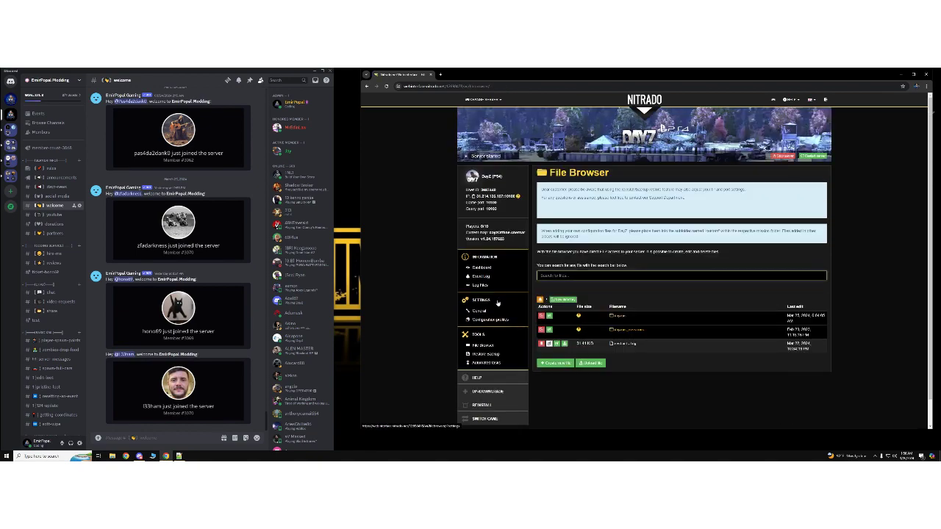
scroll(498, 303, "down", 1)
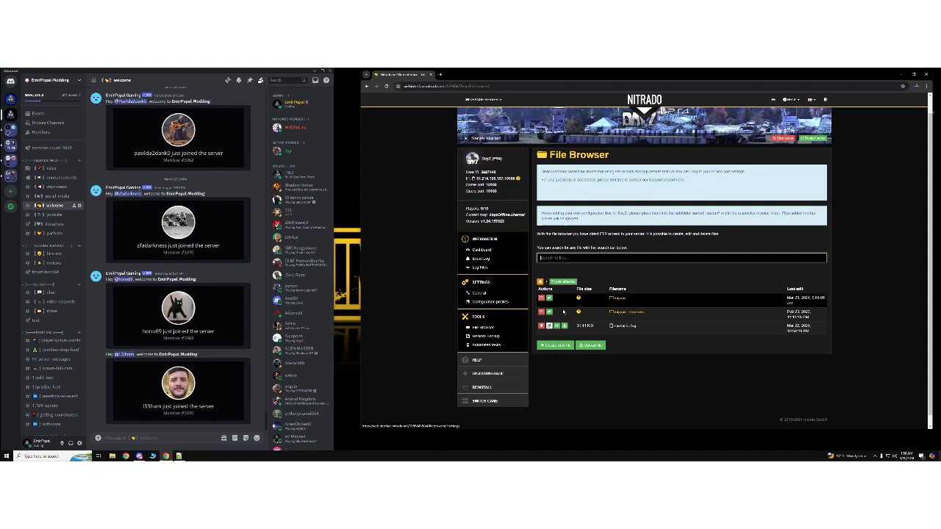
left_click(625, 304)
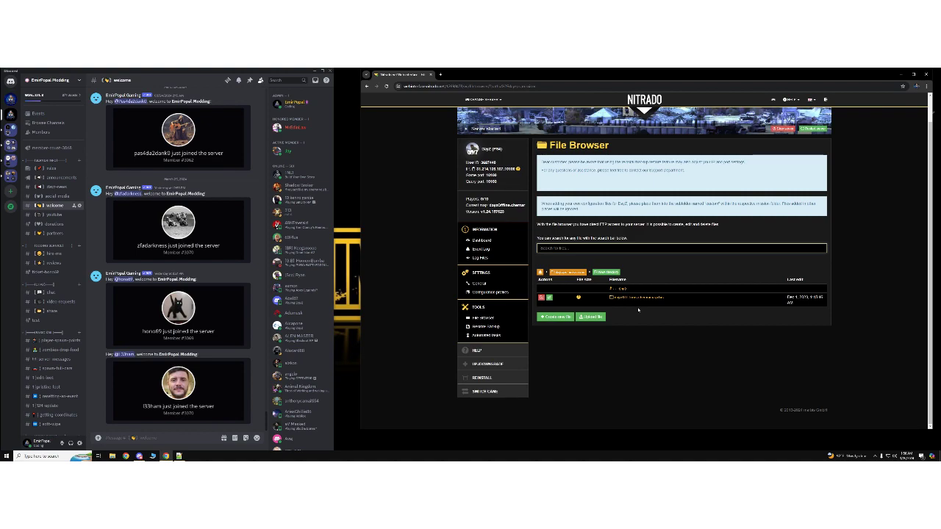
left_click(639, 298)
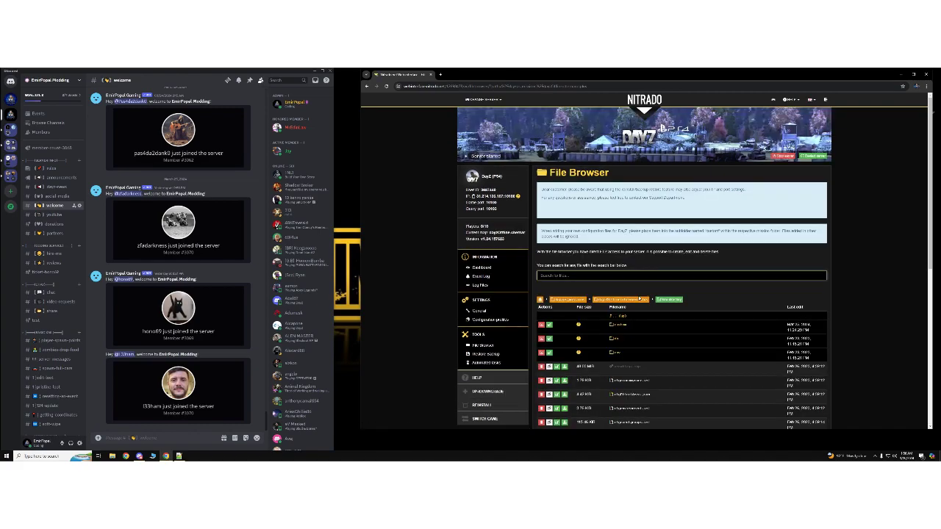
scroll(614, 220, "down", 2)
scroll(625, 239, "down", 1)
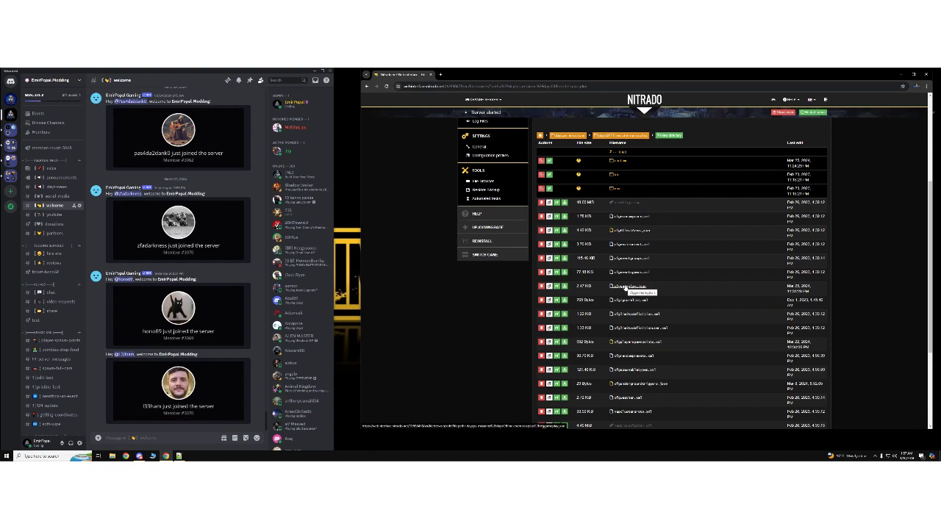
left_click(626, 288)
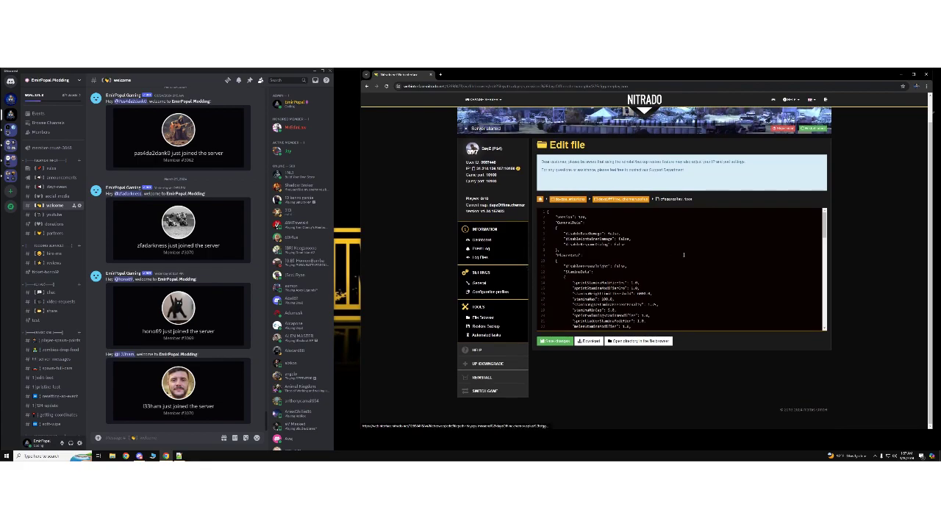
- Look over the start of the gameplay file and open the tools channel in Discord
scroll(684, 255, "down", 3)
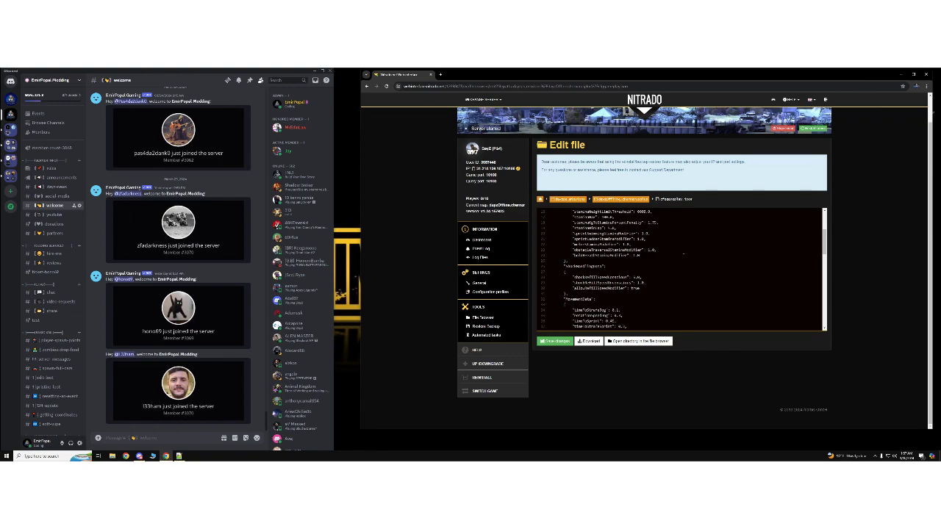
scroll(47, 250, "down", 10)
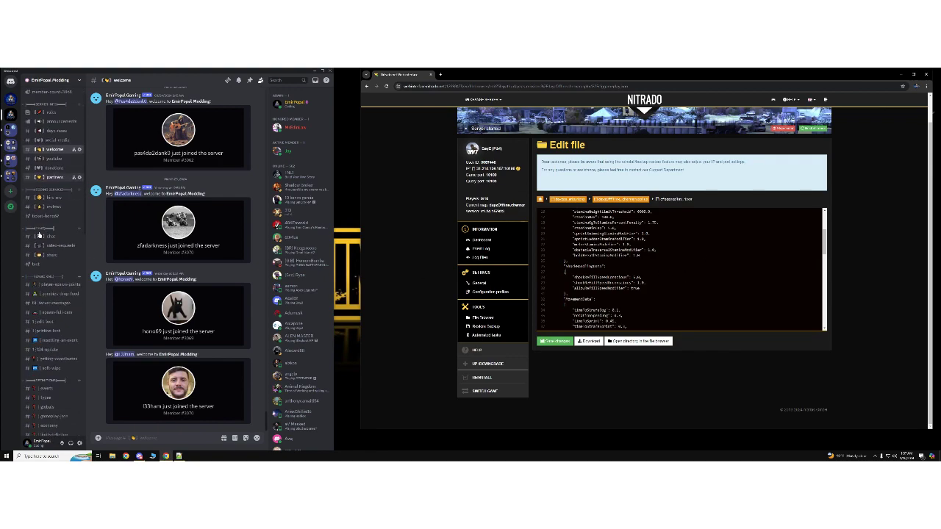
scroll(47, 251, "down", 2)
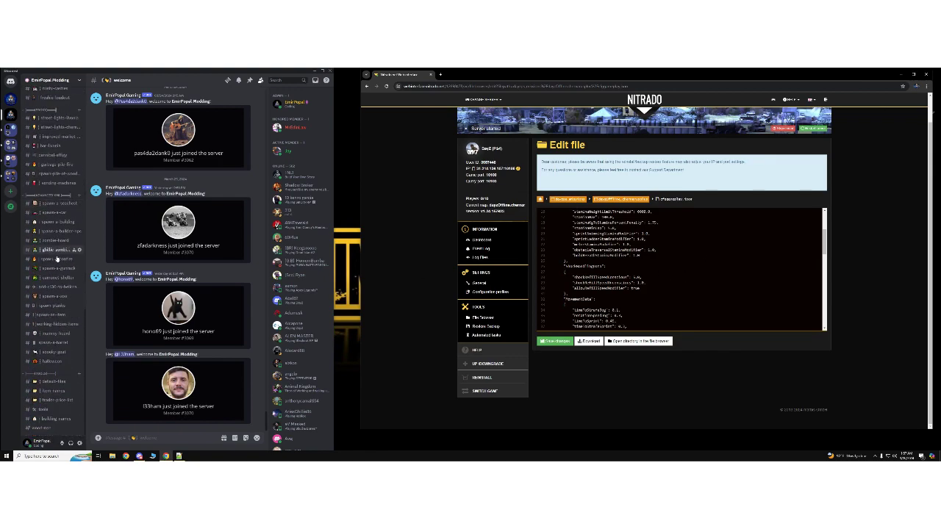
left_click(40, 410)
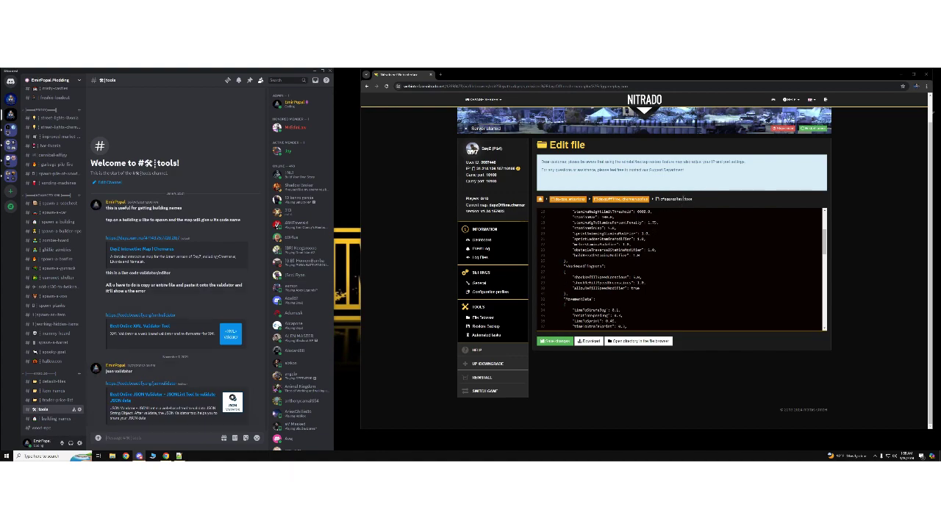
- Copy the entire contents of cfggameplay.json from the Nitrado file editor
left_click(691, 206)
left_click(696, 234)
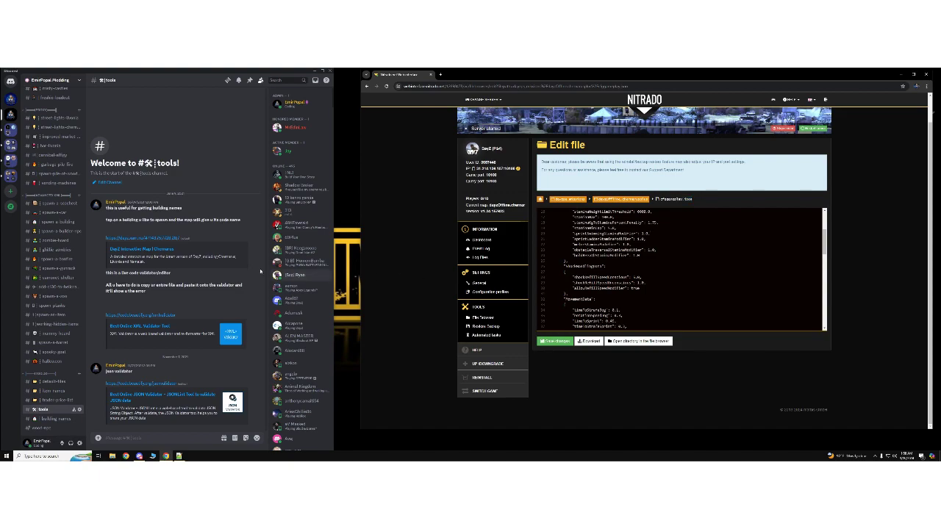
scroll(640, 260, "down", 2)
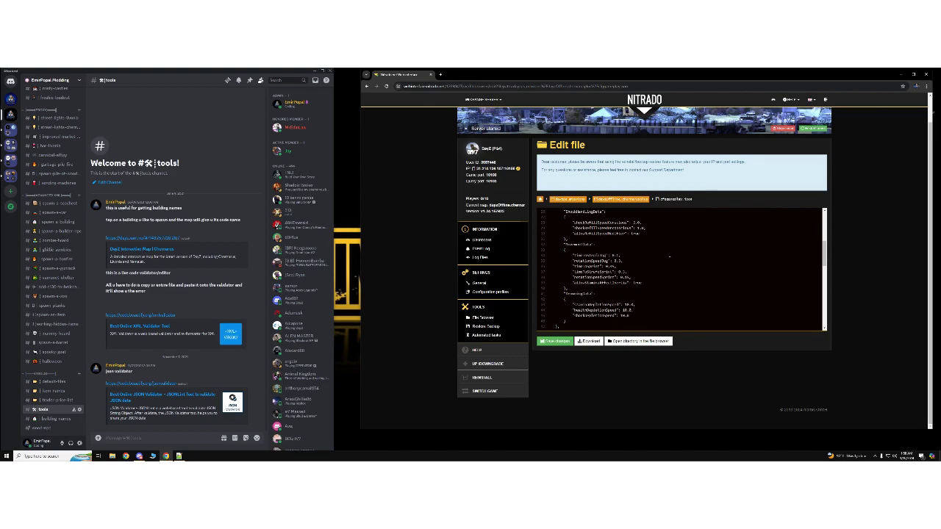
key("ctrl+a")
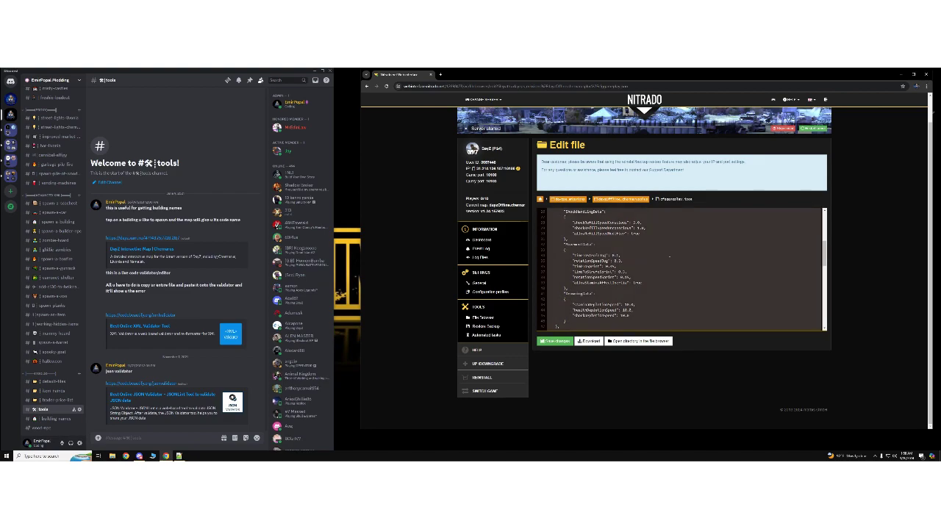
right_click(669, 257)
left_click(728, 285)
key("ctrl+a")
right_click(662, 253)
left_click(684, 279)
- Open the Code Beautify JSON validator linked in the Discord tools channel and validate the copied file contents there
left_click(140, 384)
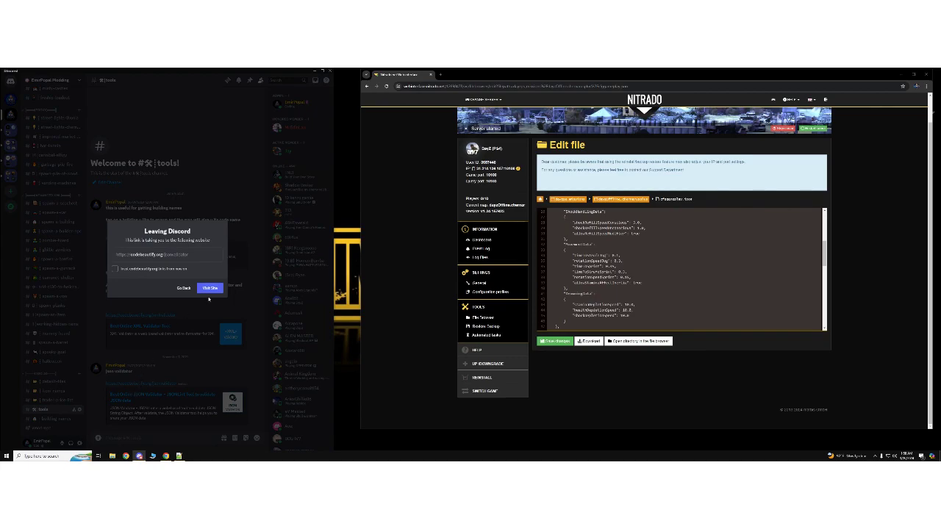
left_click(209, 289)
right_click(489, 200)
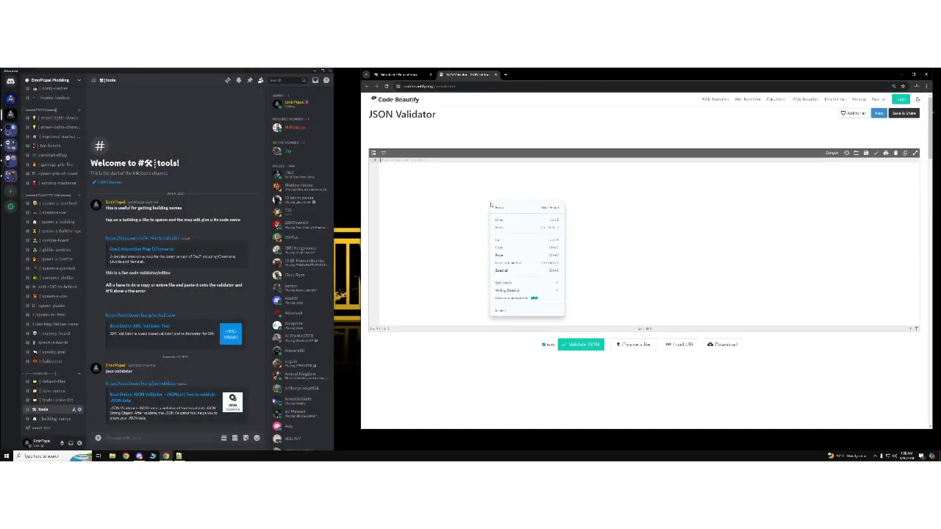
left_click(514, 254)
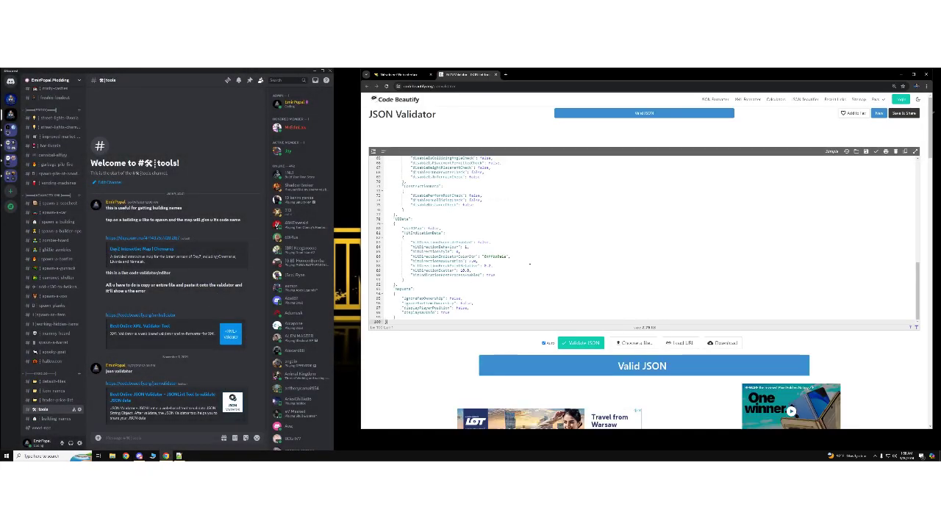
scroll(566, 241, "up", 1)
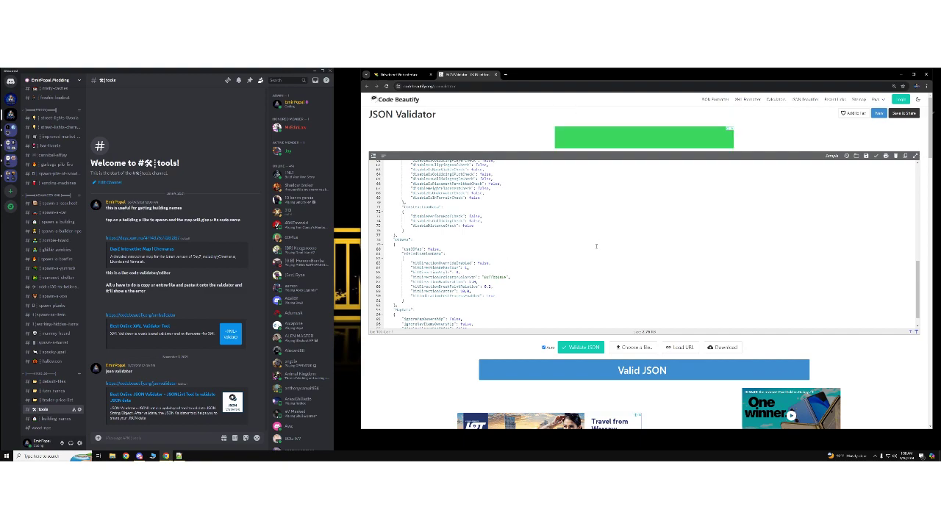
scroll(581, 257, "up", 10)
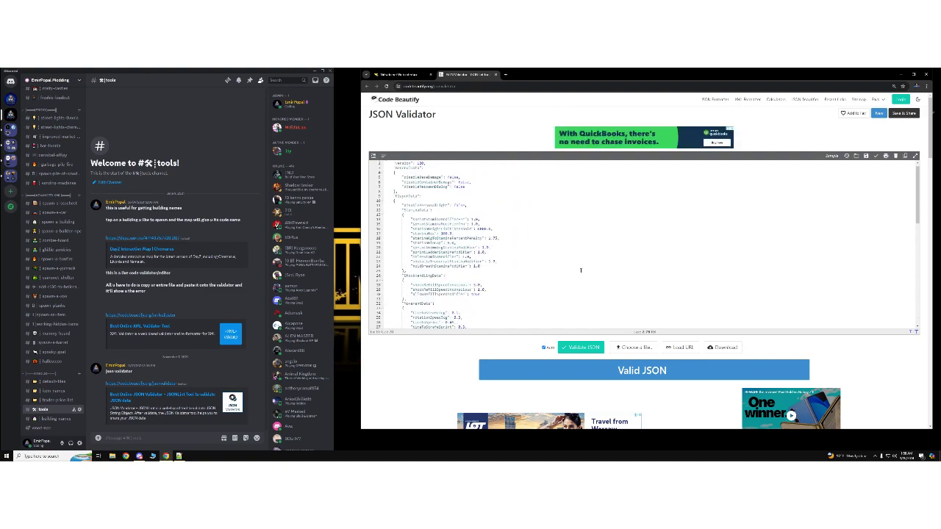
scroll(581, 271, "down", 5)
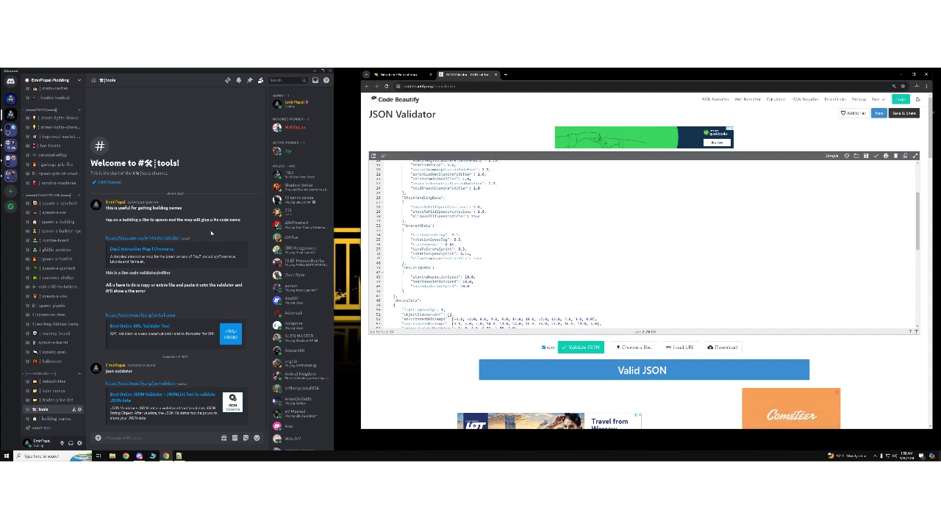
- View the default-files channel in Discord and review the pasted JSON in the validator
left_click(51, 382)
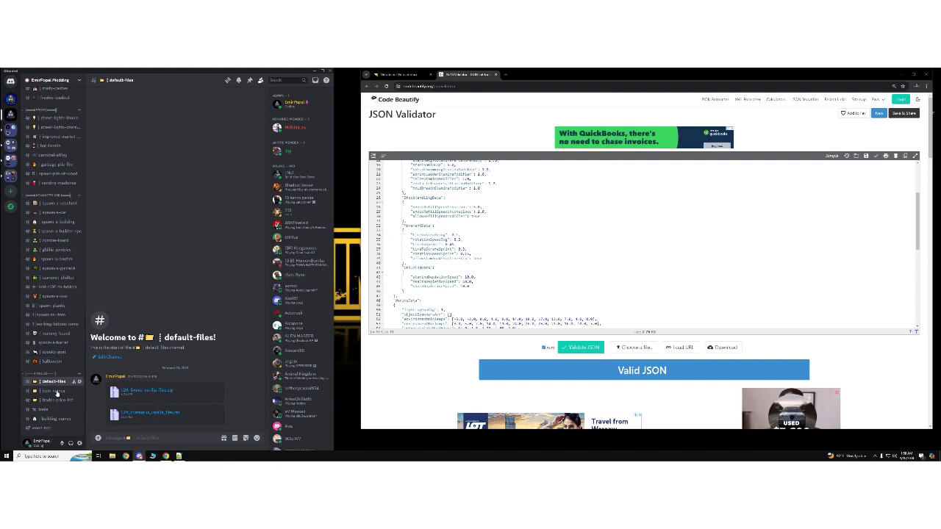
left_click(44, 409)
scroll(486, 258, "down", 2)
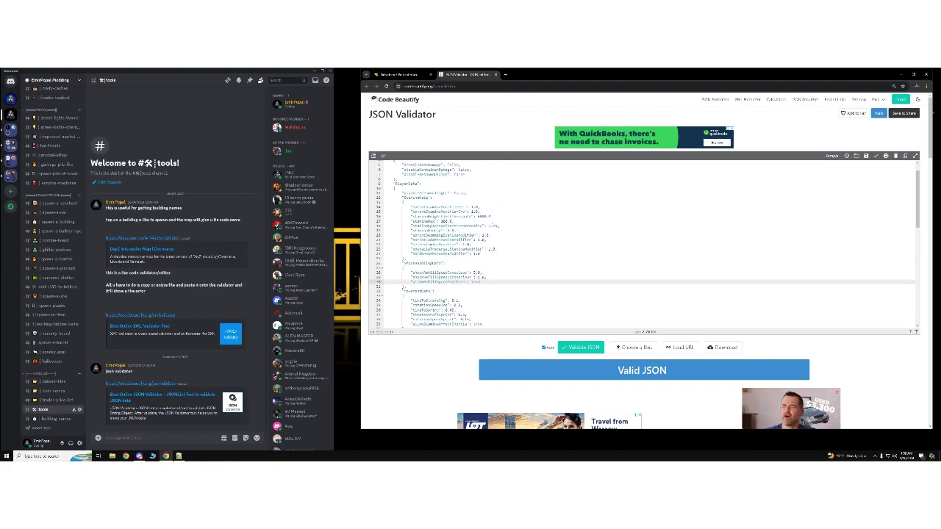
scroll(486, 258, "down", 5)
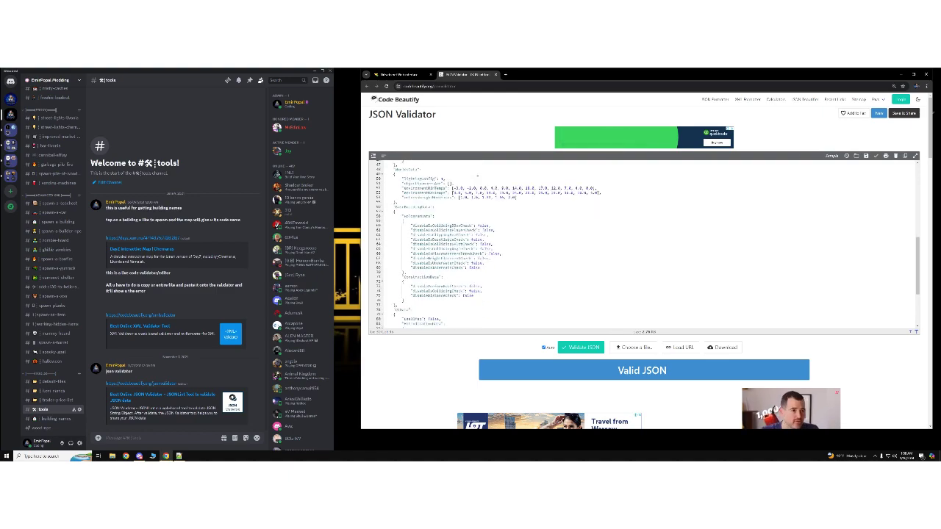
- Open the custom-json channel in Discord and copy the example objectSpawnersArr entry listing three custom JSON files
left_click(471, 180)
scroll(65, 259, "up", 3)
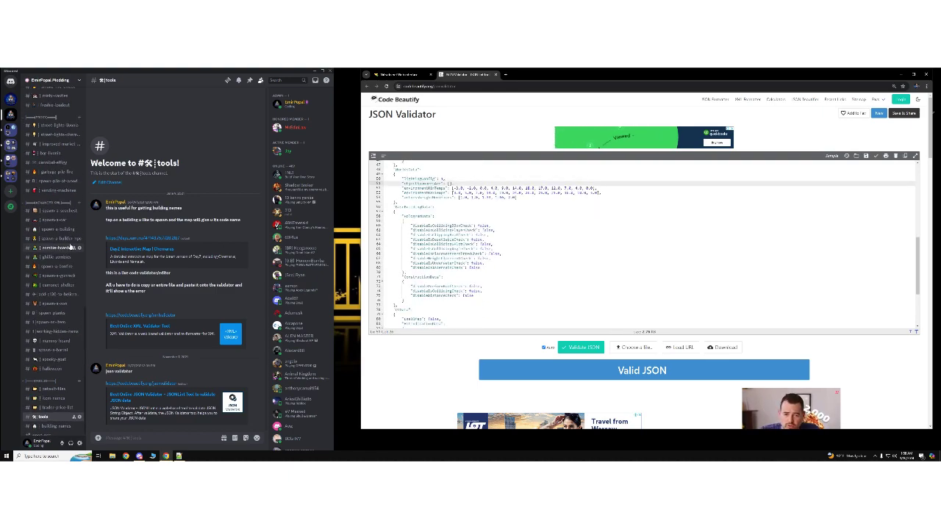
scroll(65, 258, "up", 4)
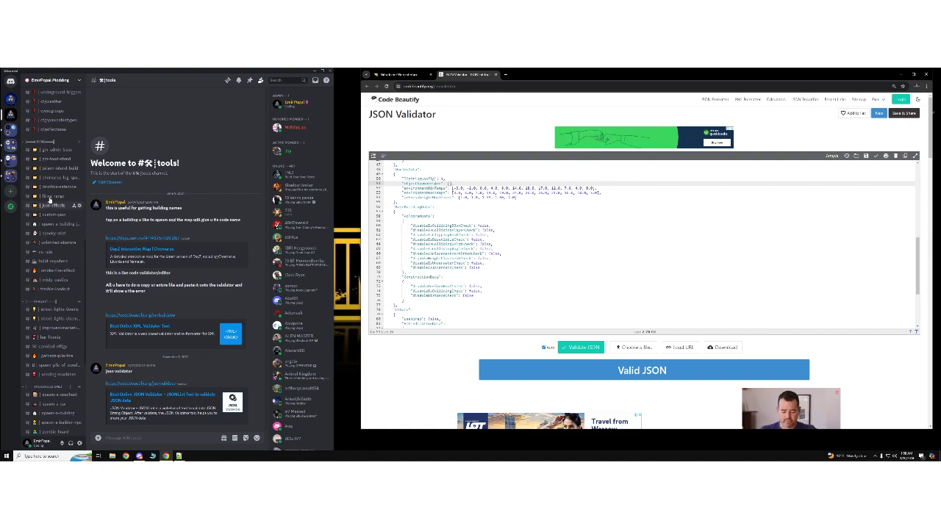
left_click(49, 207)
left_click(48, 215)
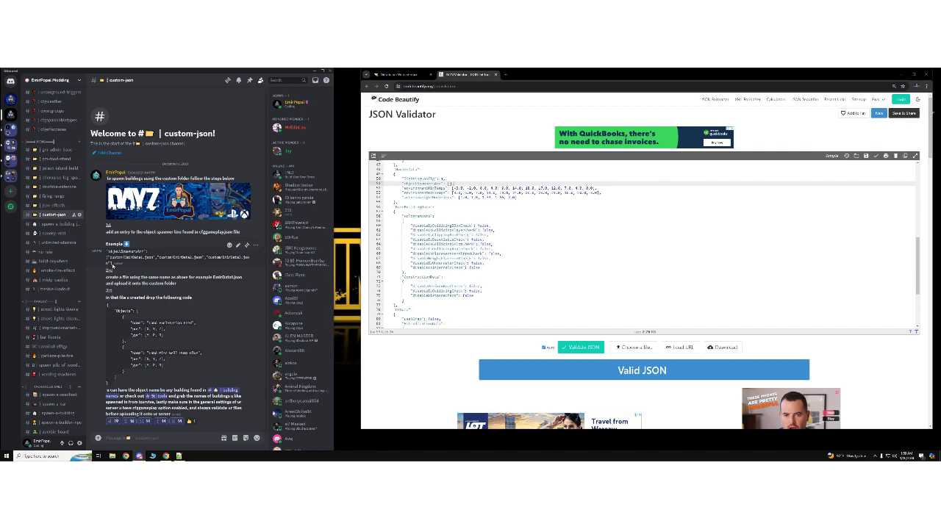
left_click_drag(111, 264, 107, 251)
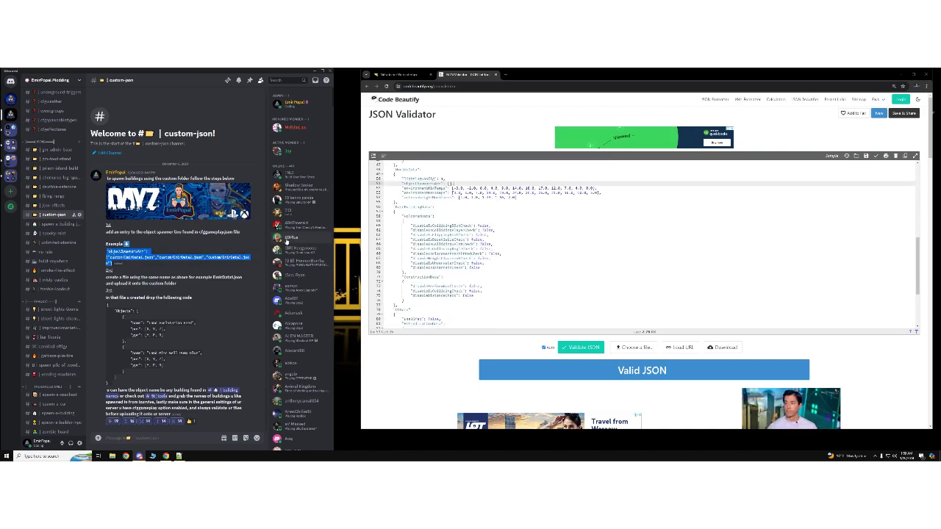
right_click(128, 255)
left_click(135, 262)
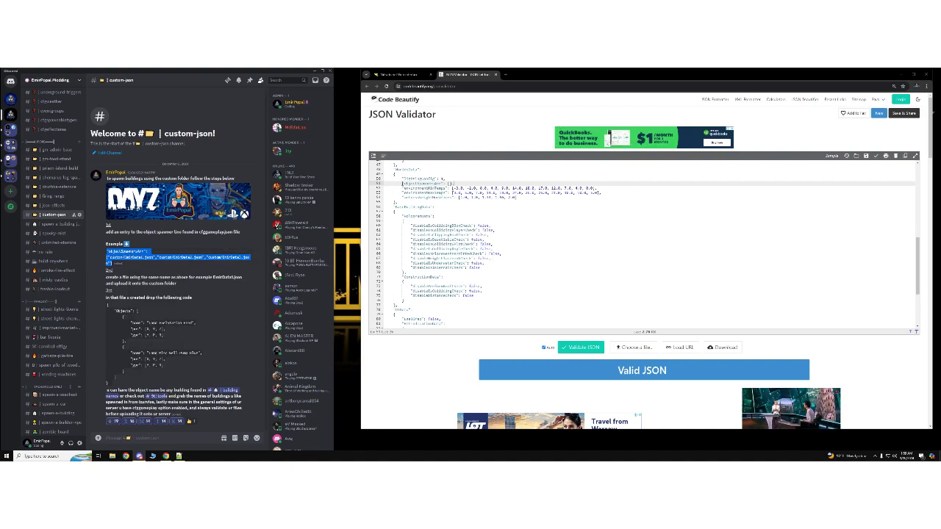
- Try replacing the empty objectSpawnersArr entry in the validator with the copied example, and undo the change
left_click_drag(402, 184, 453, 184)
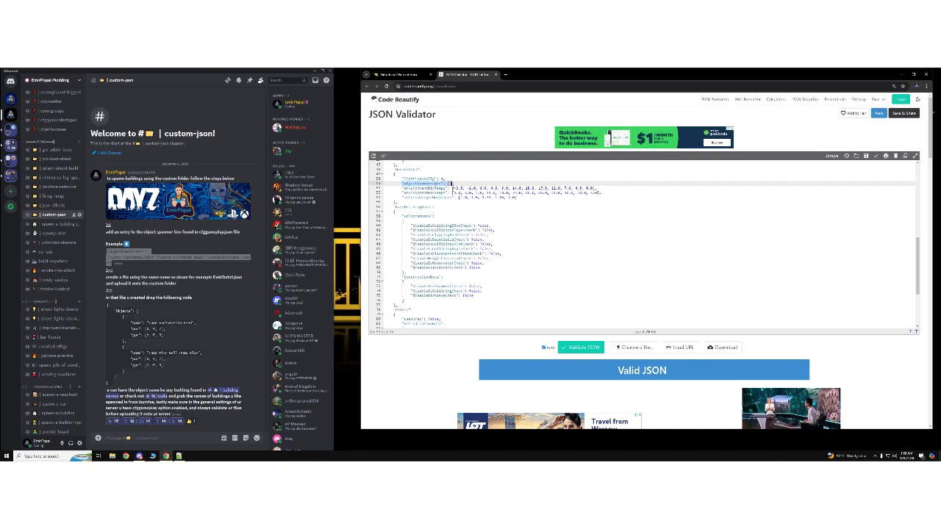
key("ctrl+v")
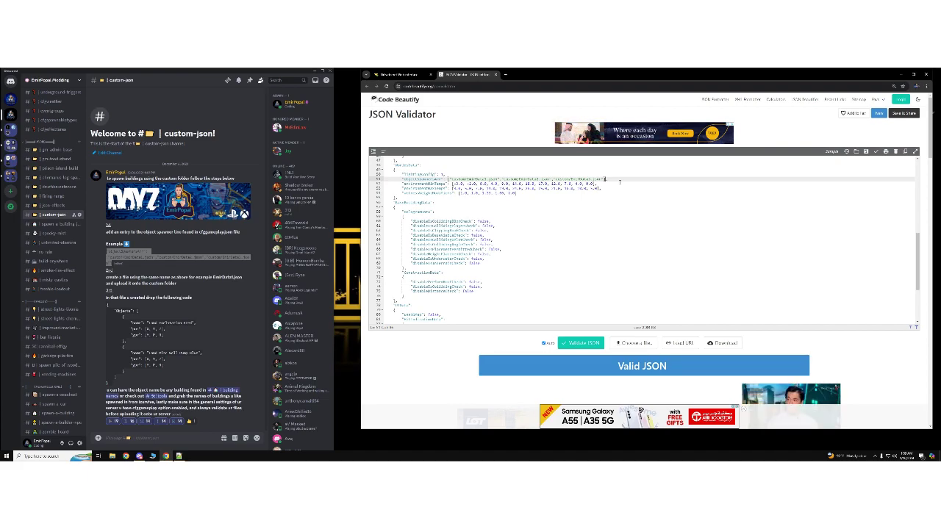
key("ctrl+z")
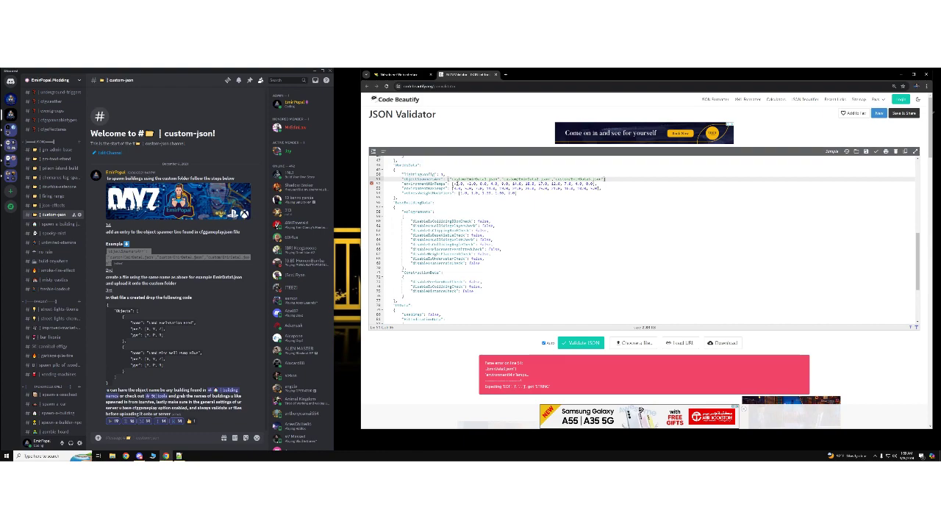
key("ctrl+z")
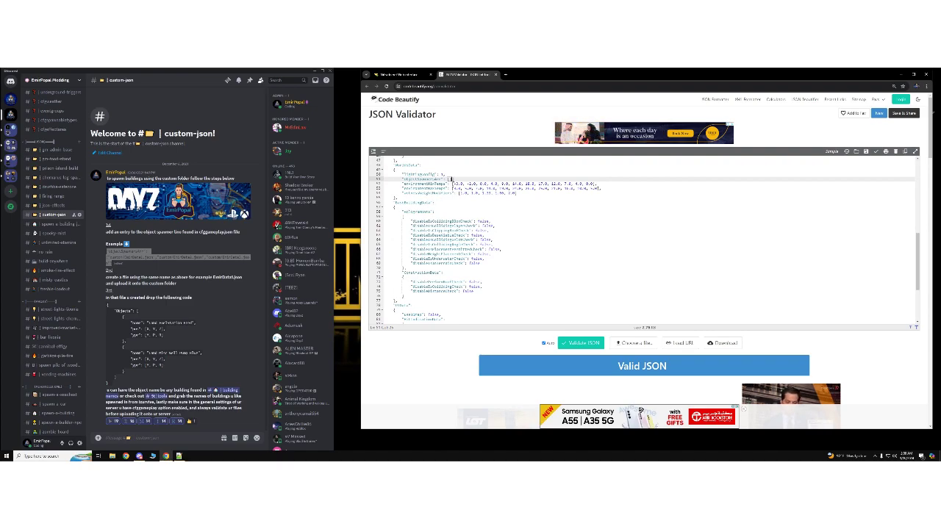
- Try the example entry in place of the empty objectSpawnersArr and append five more comma-separated custom file paths
left_click_drag(451, 179, 403, 179)
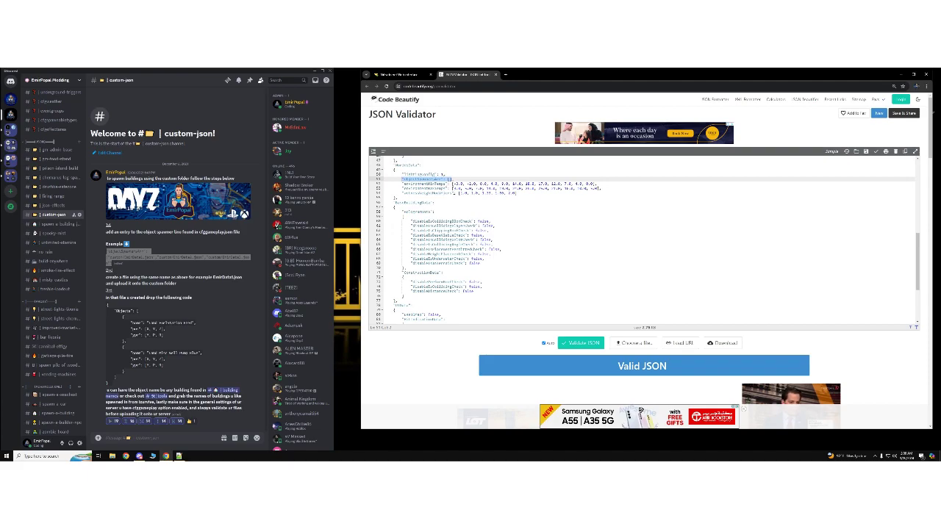
key("ctrl+v")
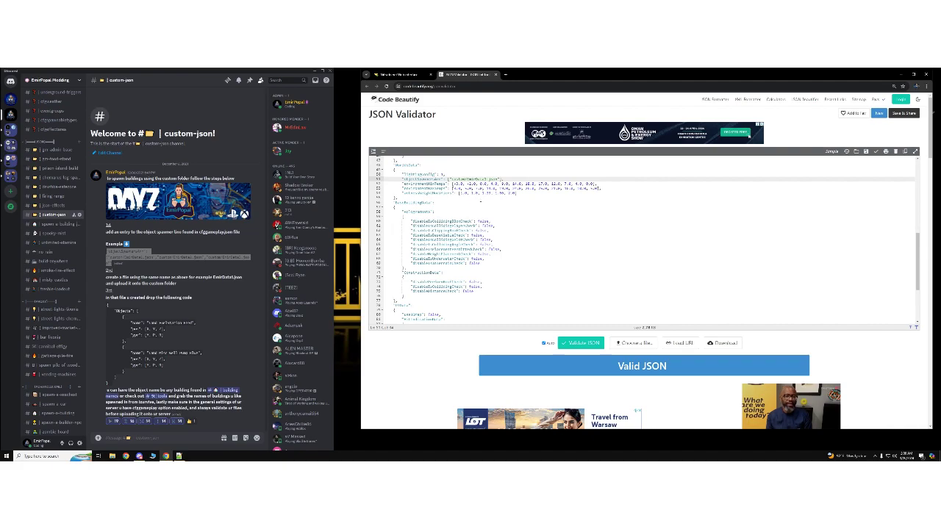
key("ctrl+v")
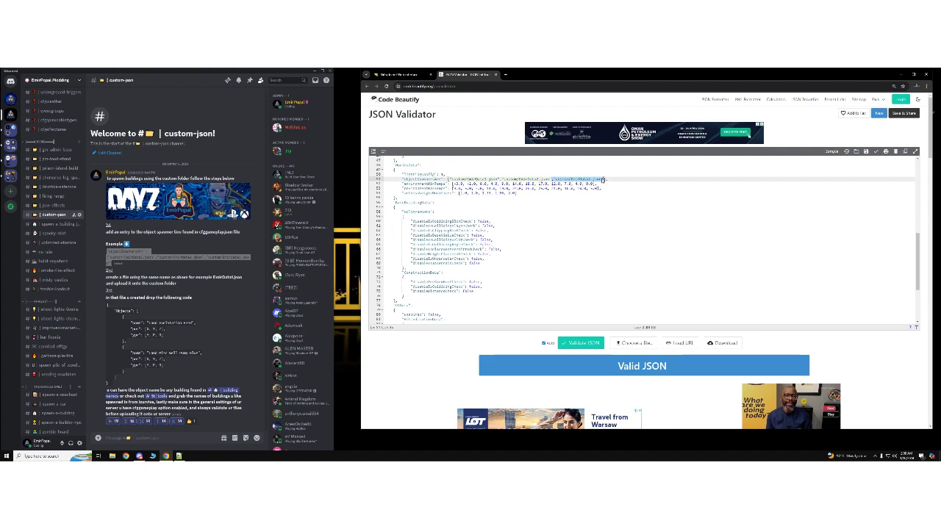
left_click(606, 178)
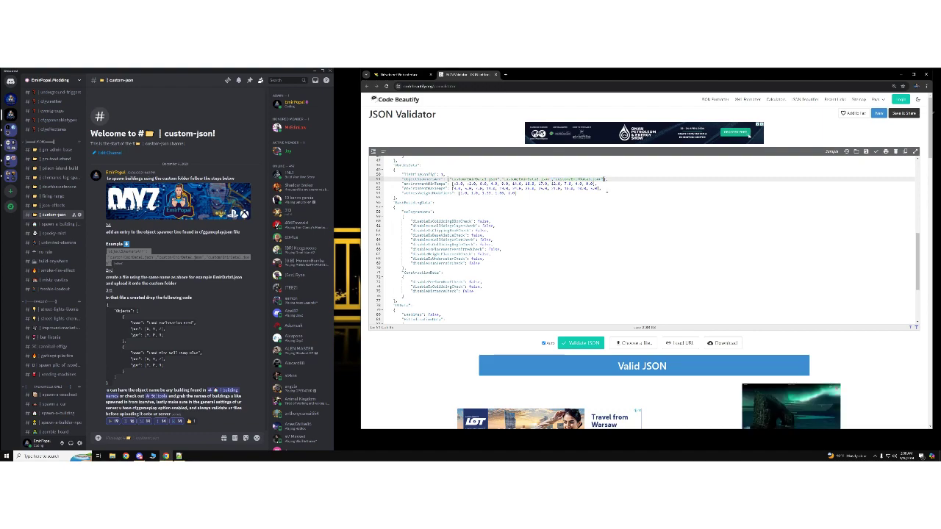
type(",")
key("ctrl+v")
type(",")
key("ctrl+v")
type(",")
key("ctrl+v")
type(",")
key("ctrl+v")
type(",")
key("ctrl+v")
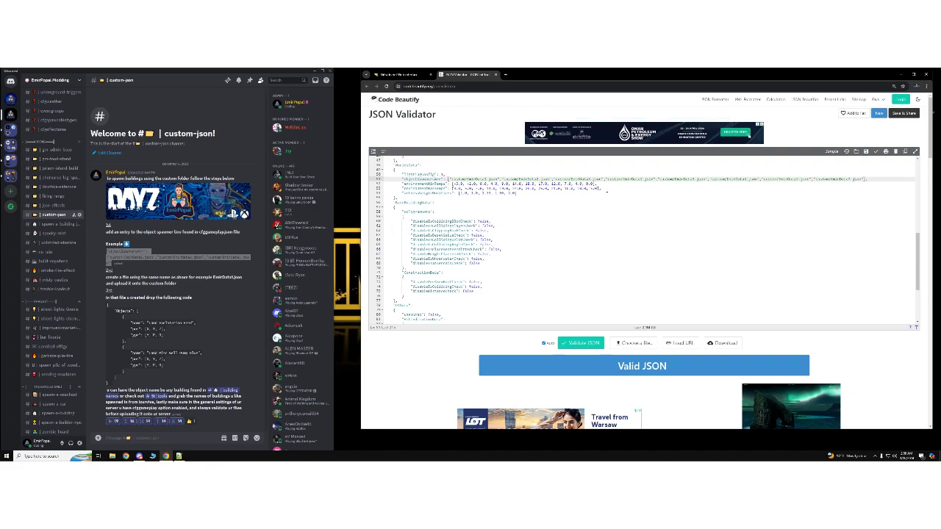
- Undo all the file paths added to objectSpawnersArr back to the empty array
key("ctrl+z")
key("ctrl+z")
key("ctrl+z")
key("ctrl+z")
key("ctrl+z")
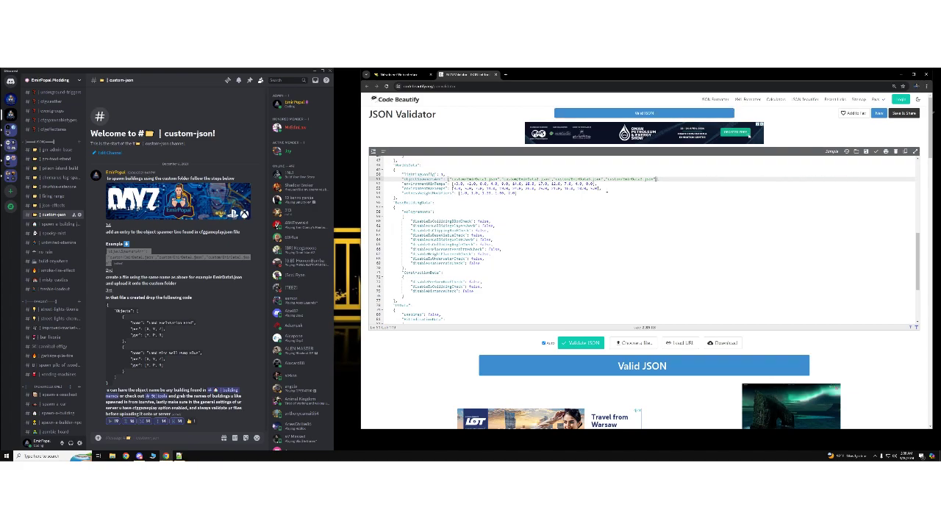
key("ctrl+z")
key("ctrl+z")
key("ctrl+z")
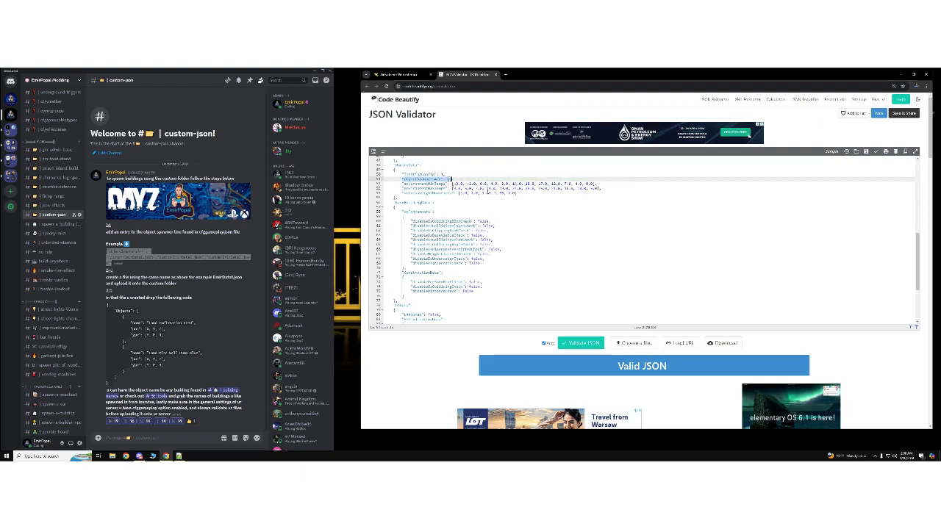
- Select the example objectSpawnersArr entry in Discord again and put it in place of the empty entry in the validator
left_click(177, 257)
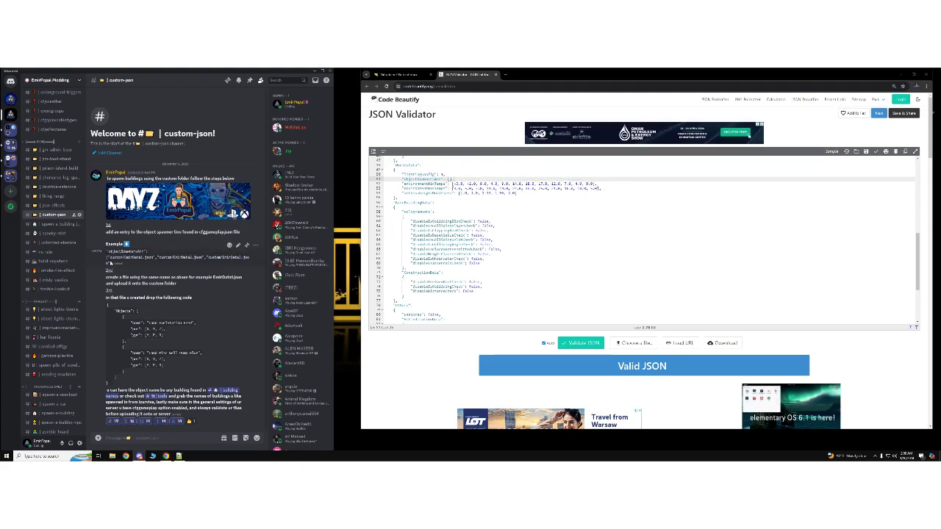
left_click_drag(107, 252, 112, 263)
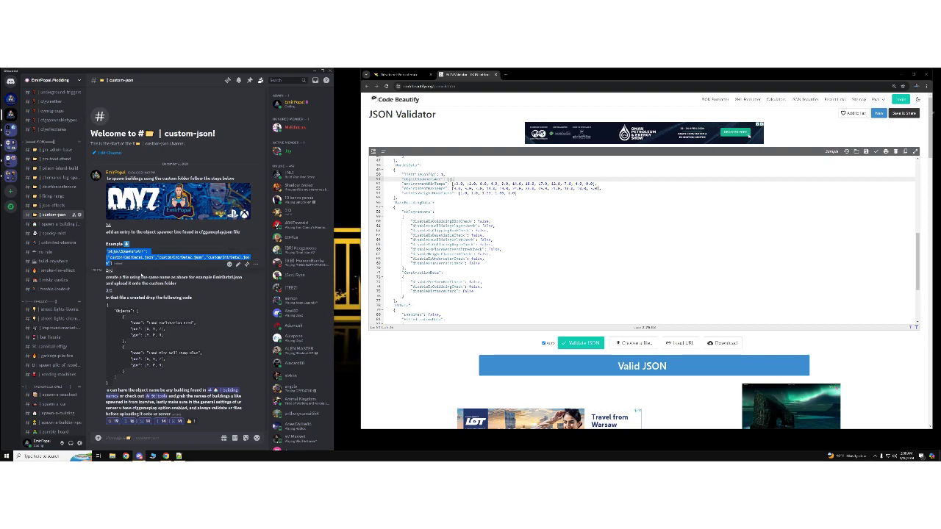
left_click(112, 264)
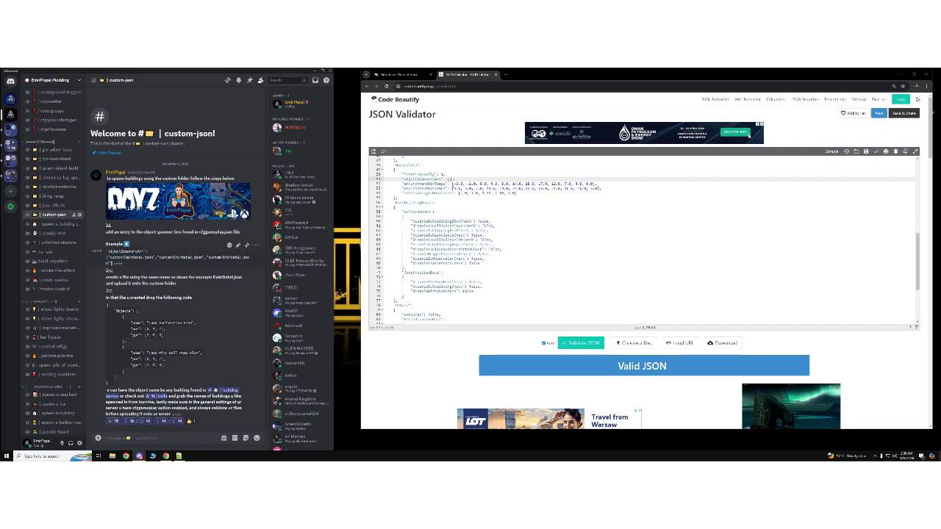
left_click_drag(112, 264, 107, 251)
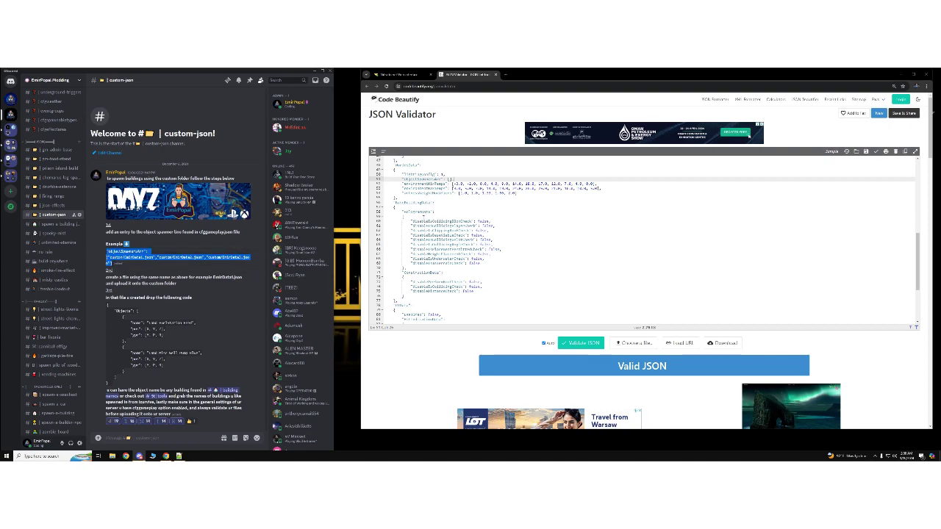
left_click_drag(401, 179, 451, 180)
key("ctrl+v")
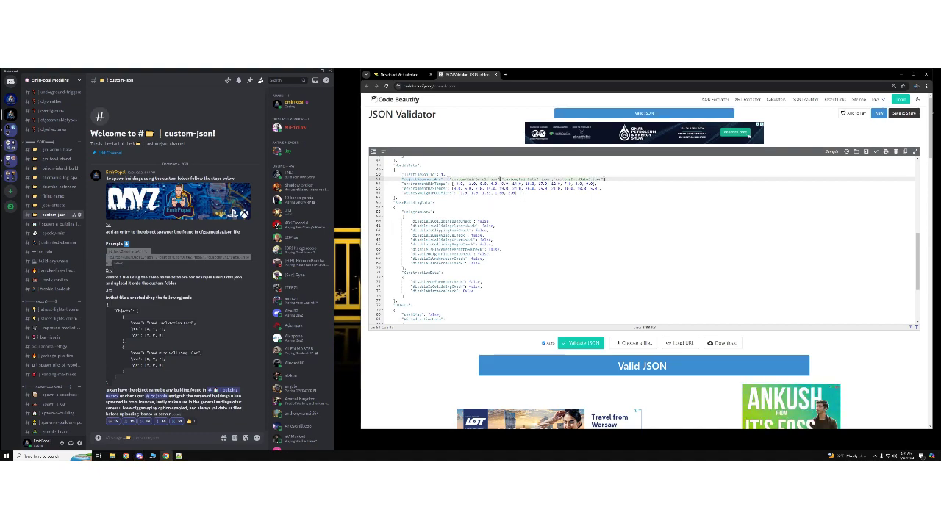
- Remove the second and third file paths from objectSpawnersArr and give the remaining custom JSON path a new file name
left_click_drag(500, 178, 604, 179)
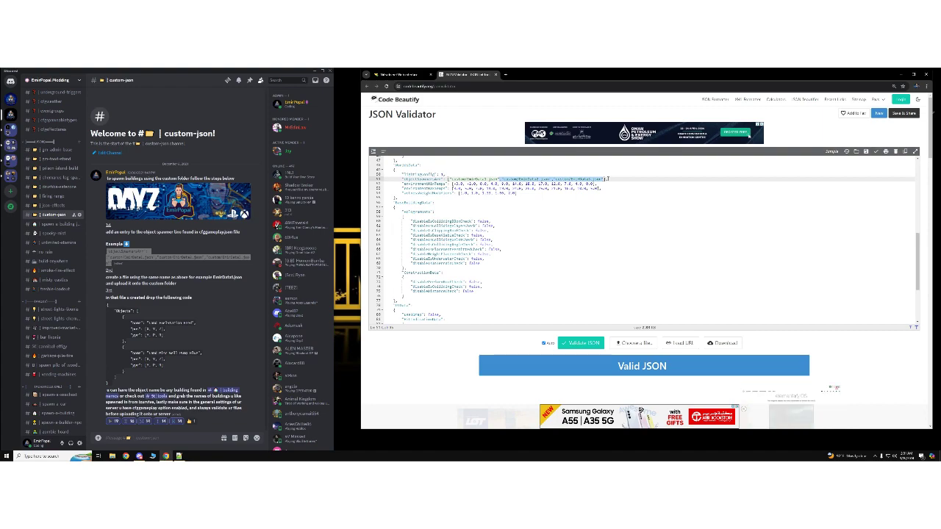
key("BackSpace")
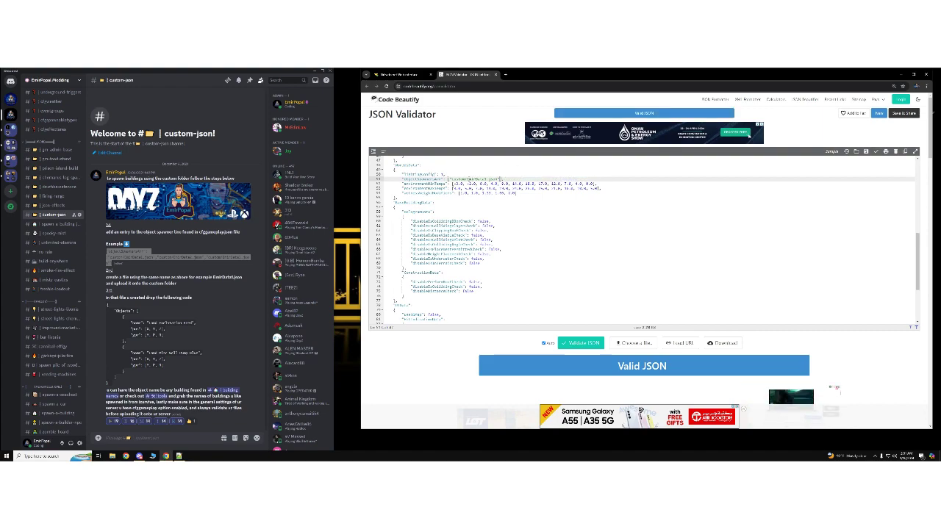
left_click_drag(469, 179, 487, 179)
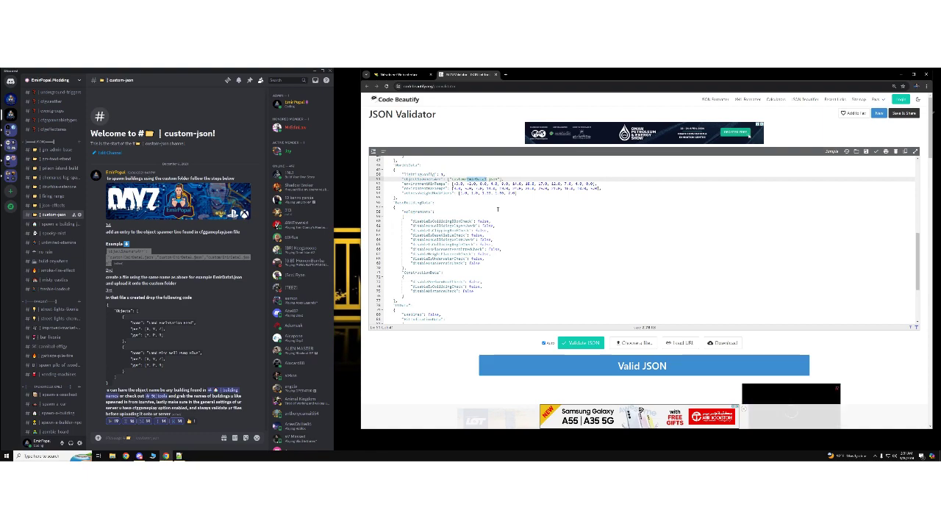
key("ctrl+v")
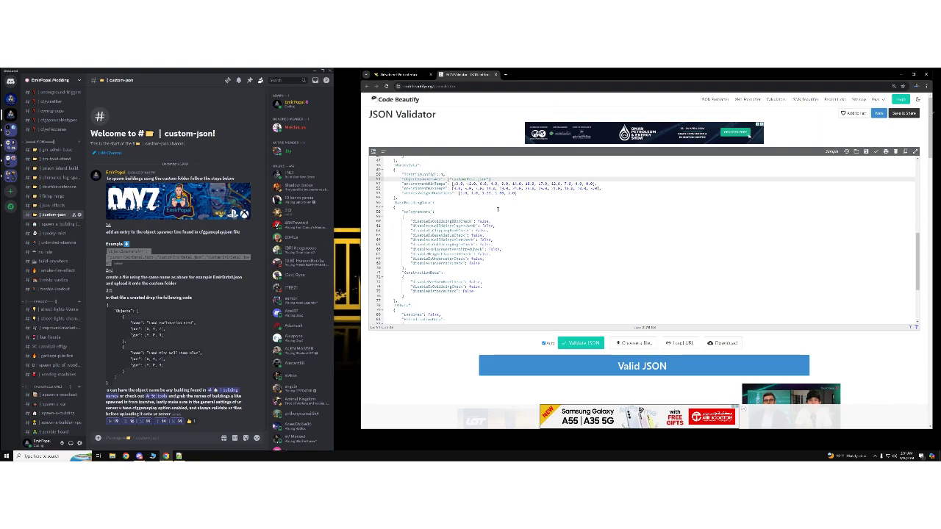
type("Wheeled")
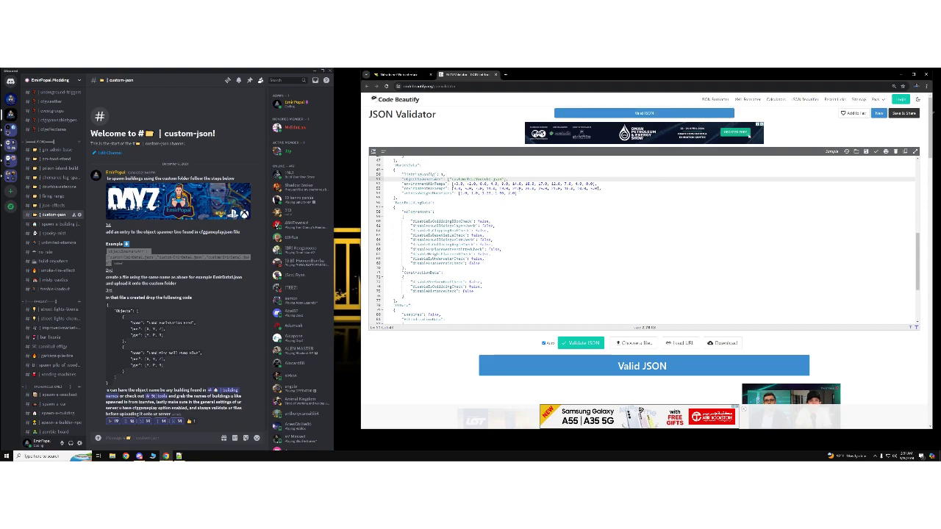
- Copy the complete edited JSON from the validator
key("ctrl+a")
right_click(524, 181)
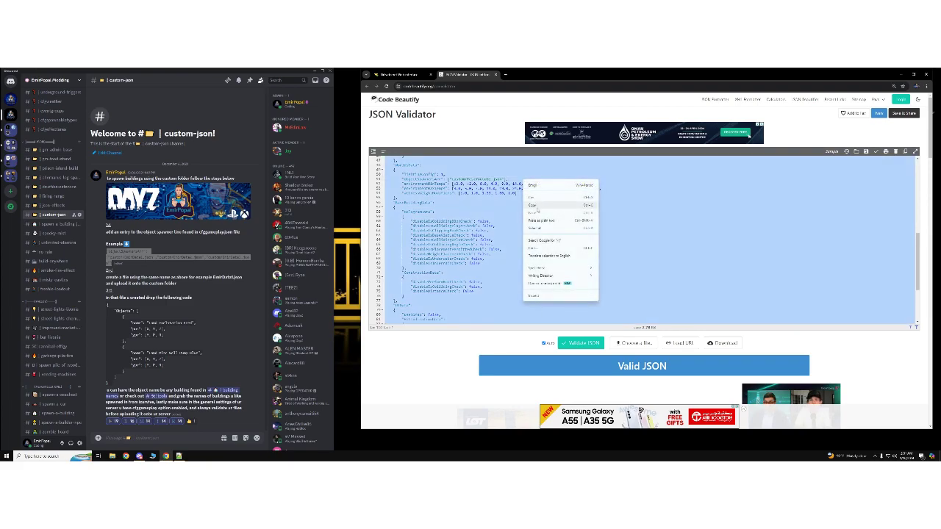
left_click(535, 206)
left_click(533, 177)
key("ctrl+a")
right_click(534, 175)
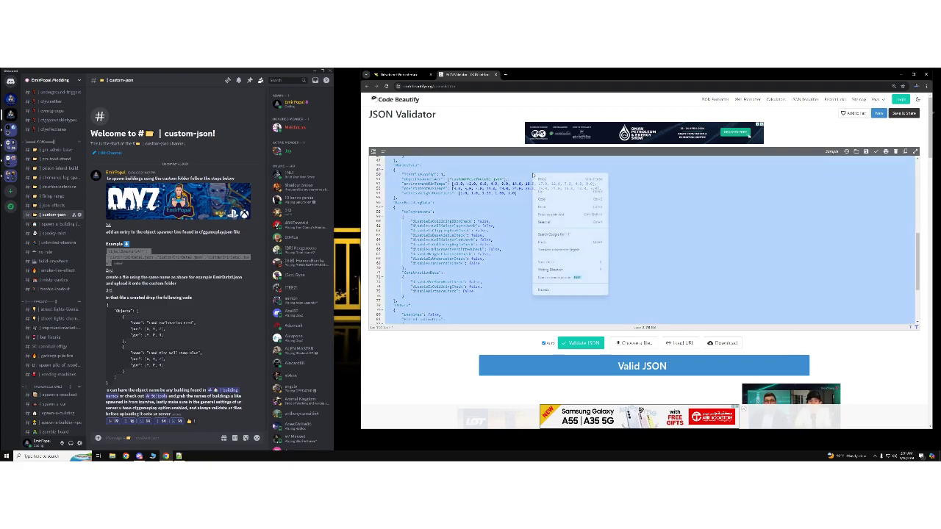
left_click(542, 198)
- Replace the contents of cfggameplay.json in the Nitrado file editor with the copied JSON and save the changes
left_click(401, 75)
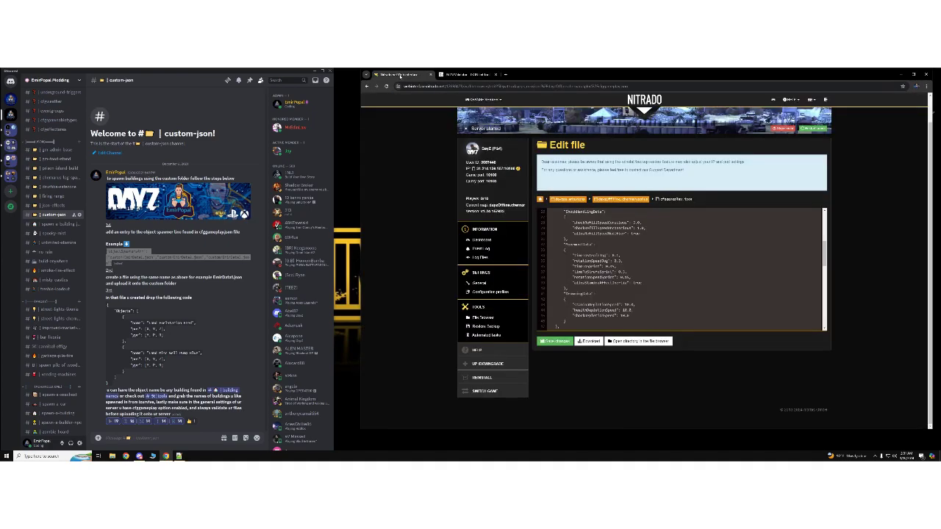
right_click(670, 251)
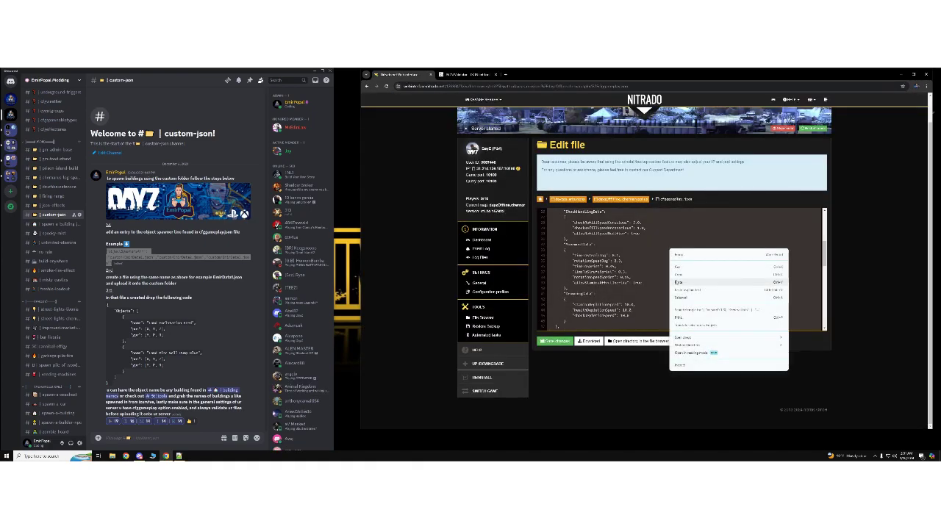
left_click(676, 282)
right_click(670, 251)
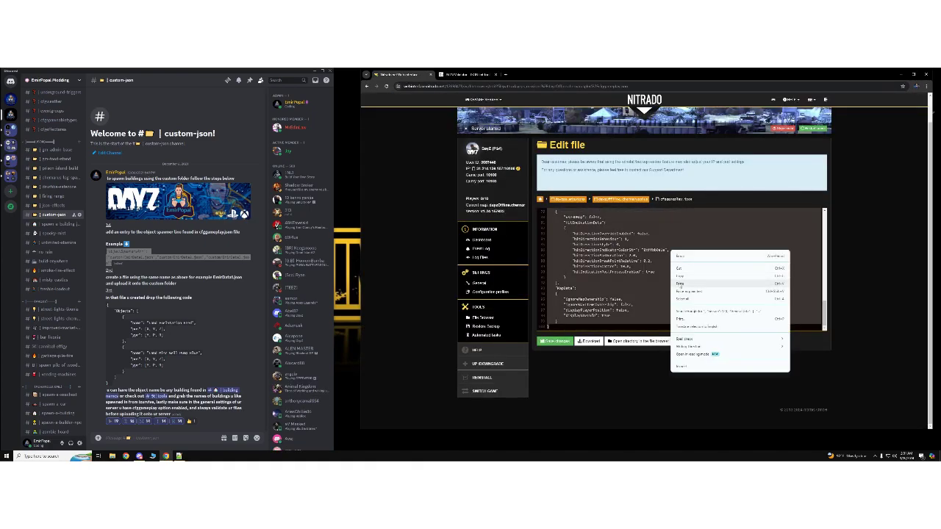
left_click(666, 251)
right_click(691, 238)
left_click(695, 275)
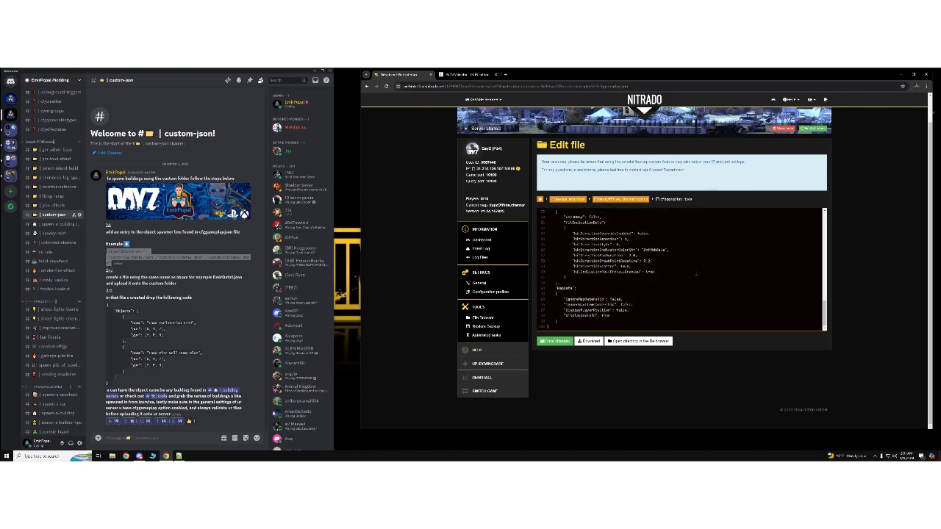
left_click(558, 342)
- Return to the server's file browser, open the custom folder and begin creating a new file there
scroll(618, 218, "down", 3)
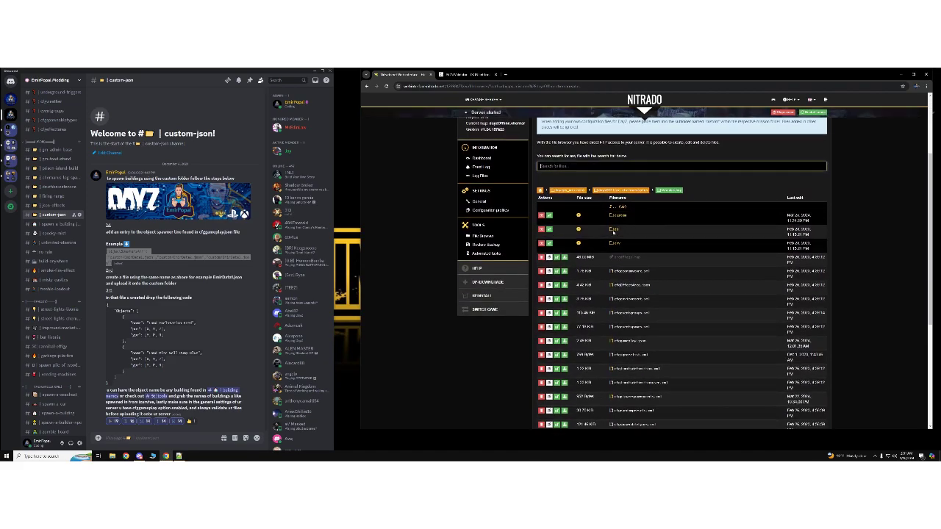
left_click(616, 216)
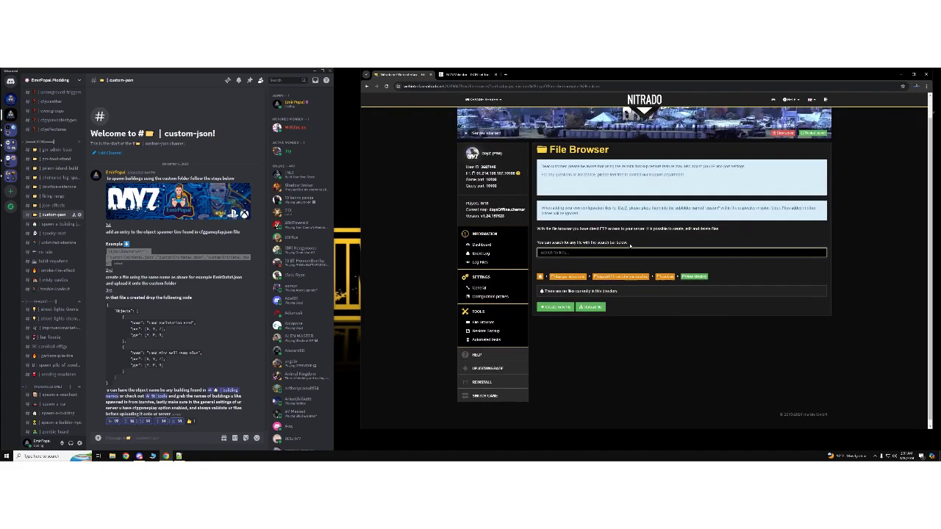
left_click(555, 303)
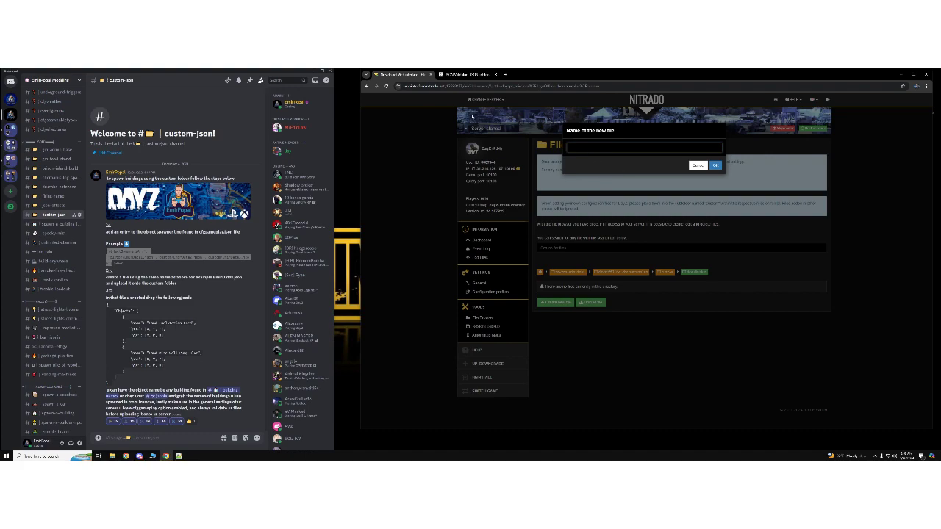
- Copy the JSON file name from the objectSpawnersArr entry in the validator and create the new file in Nitrado under that name
left_click(465, 74)
left_click(397, 206)
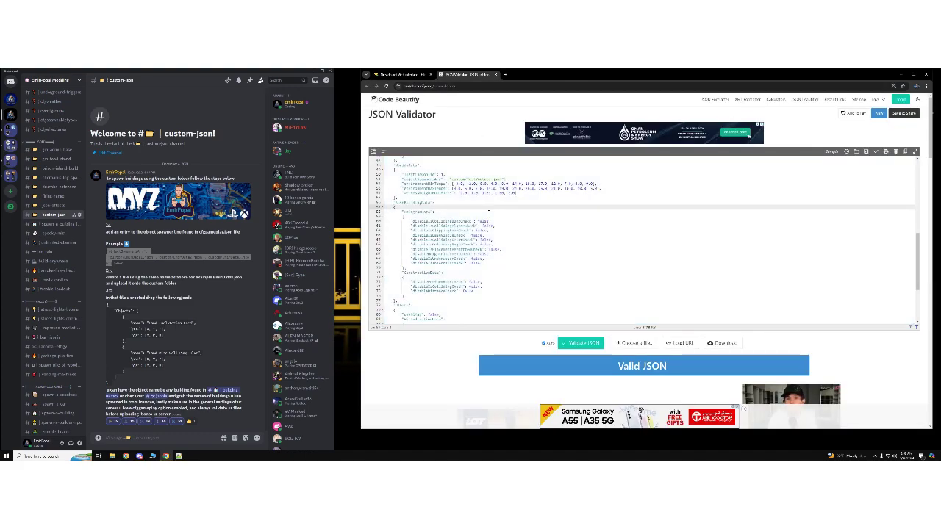
left_click_drag(468, 179, 506, 179)
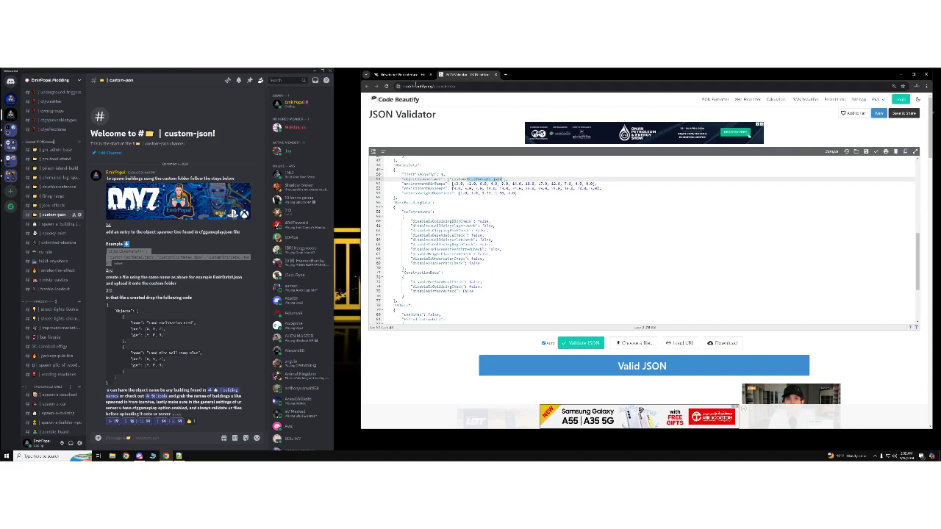
left_click(401, 75)
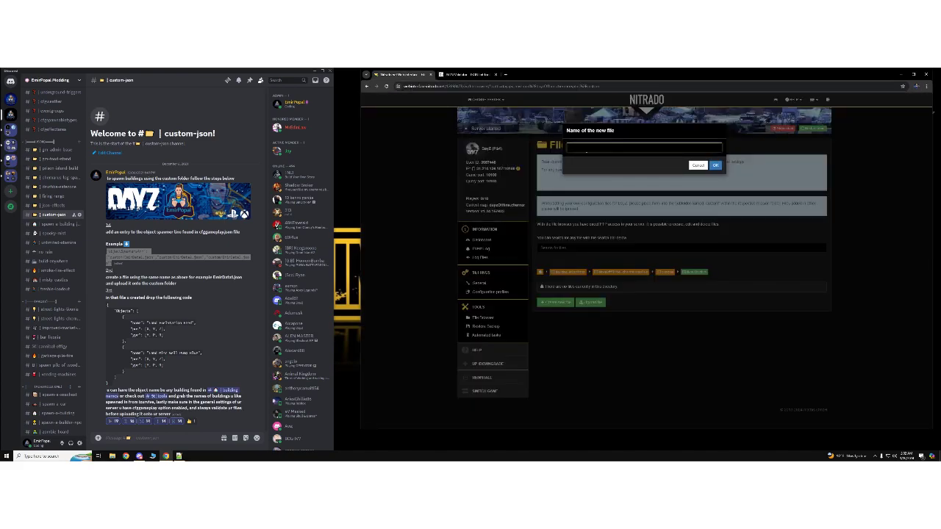
key("ctrl+v")
left_click(715, 166)
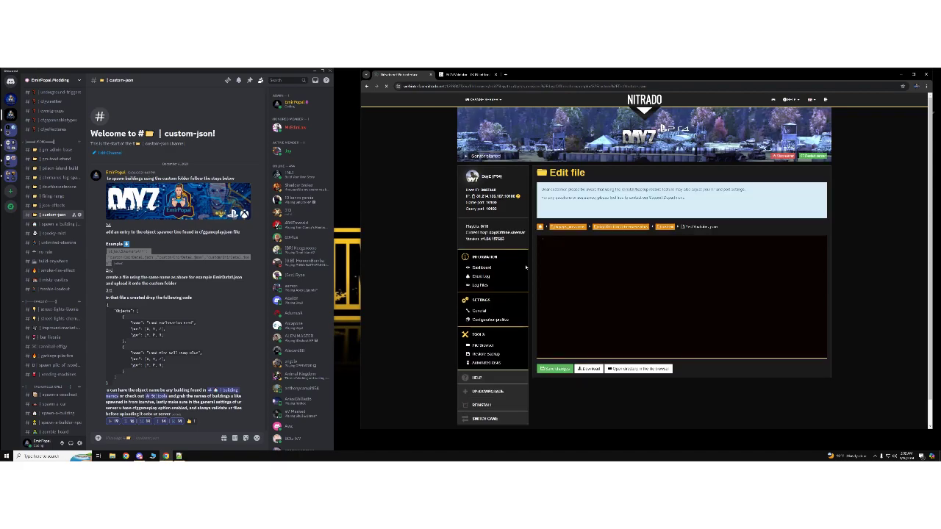
- Switch to Notepad++ and copy the entire contents of the open objects JSON file
scroll(526, 267, "down", 2)
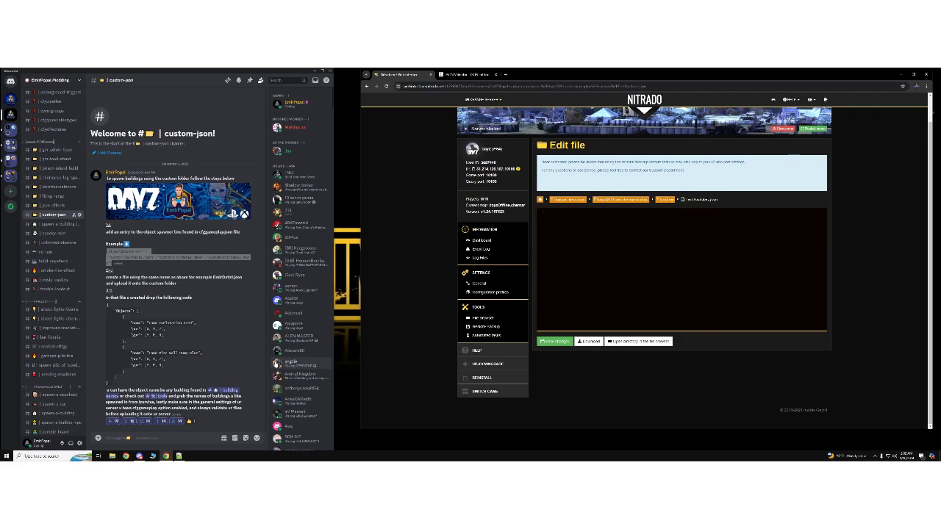
left_click(179, 456)
left_click(156, 350)
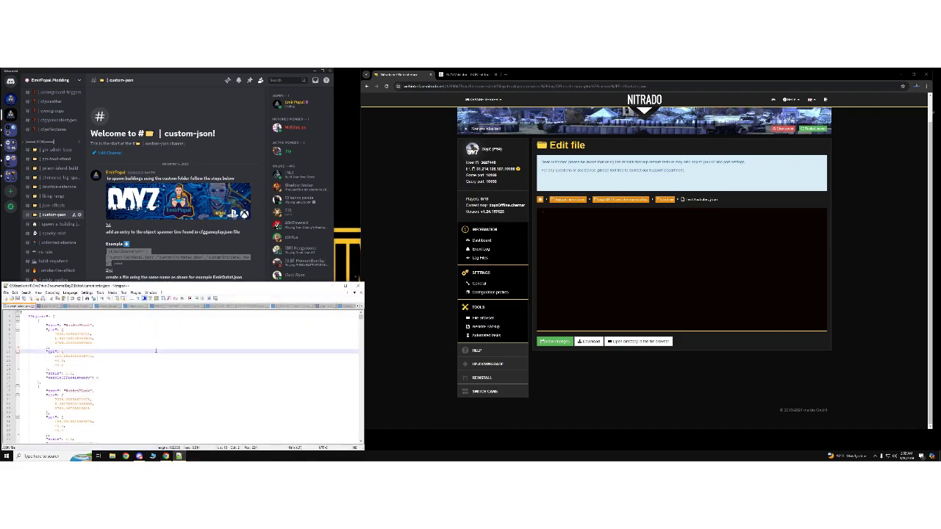
key("ctrl+a")
right_click(156, 351)
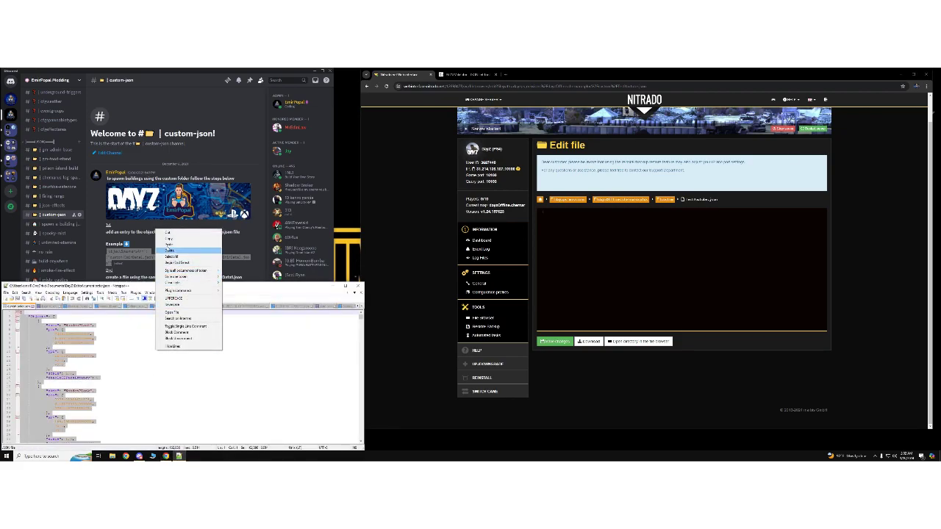
left_click(170, 239)
left_click(164, 330)
key("ctrl+a")
right_click(164, 330)
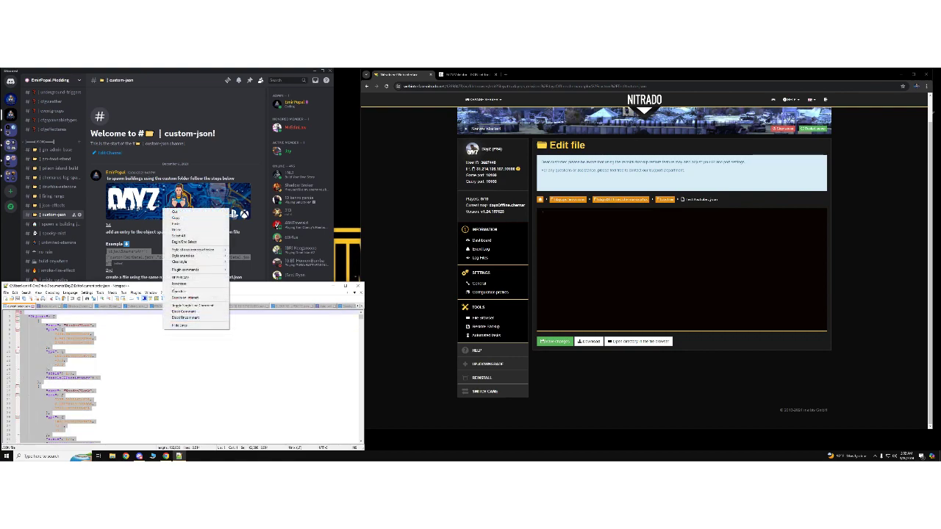
left_click(175, 217)
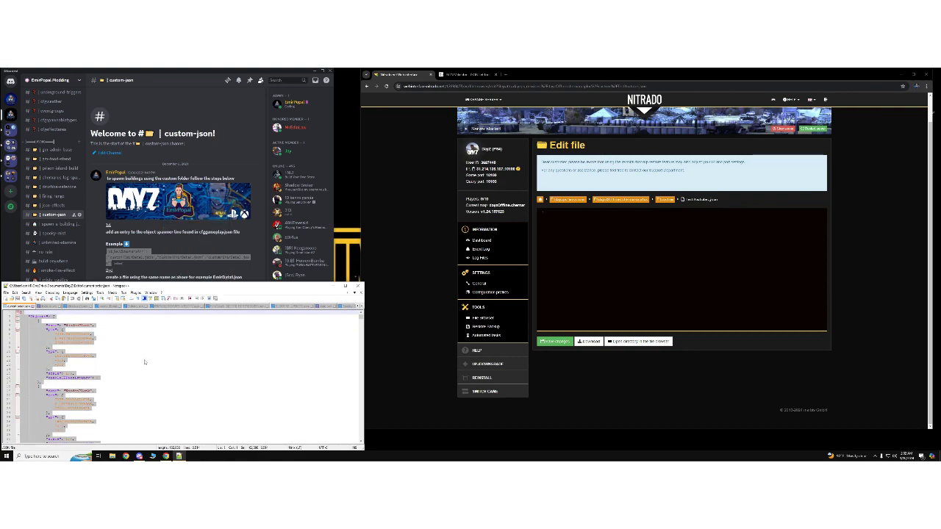
- Paste the copied objects JSON into the new empty file in the Nitrado editor and save the changes
right_click(607, 274)
left_click(647, 300)
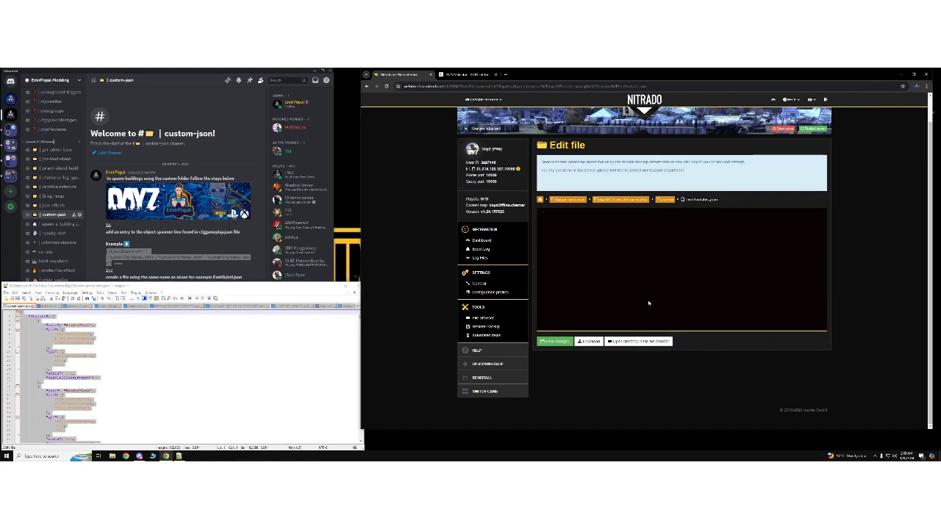
left_click(553, 344)
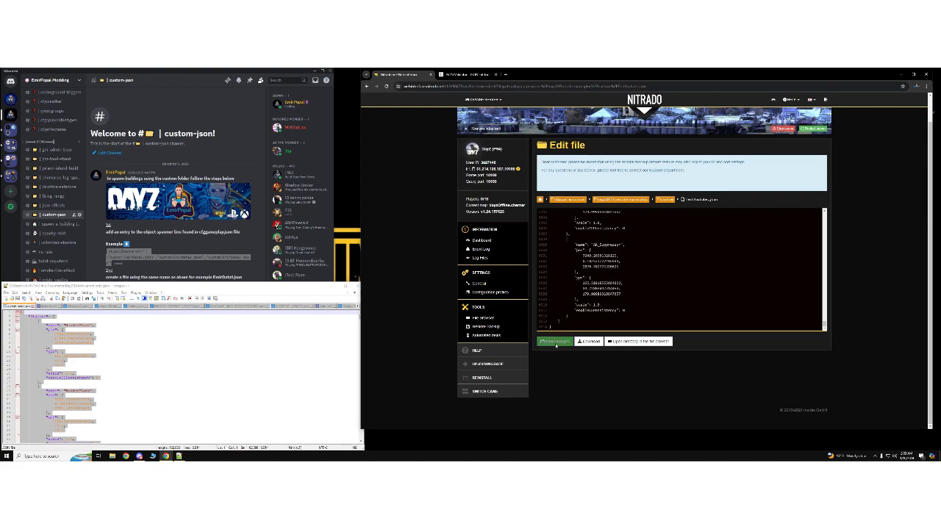